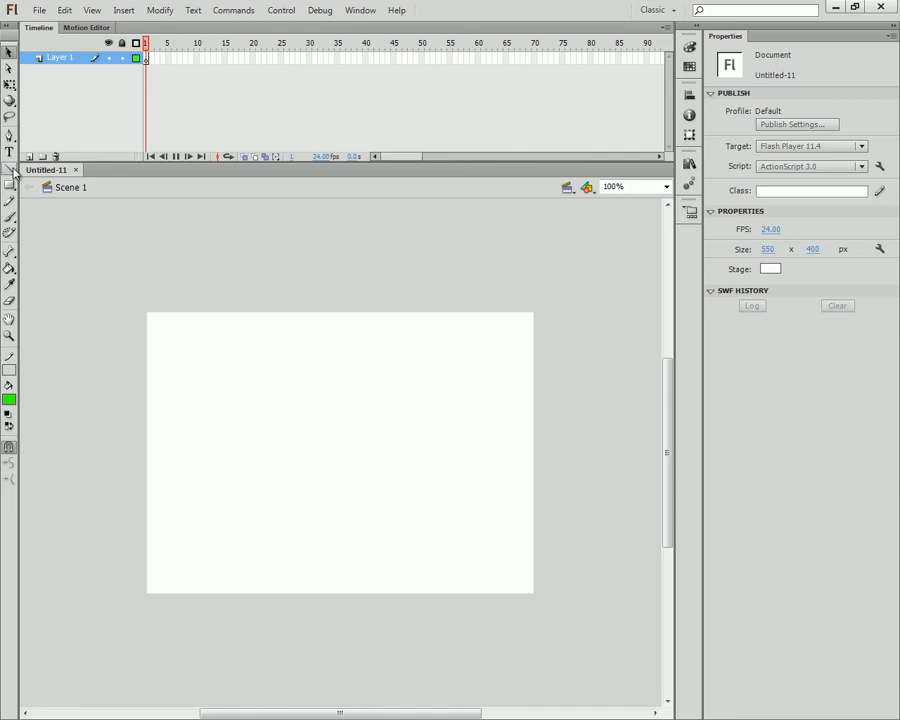
With the Line tool and a black stroke, draw about a dozen crossing straight lines across the stage
left_click(9, 183)
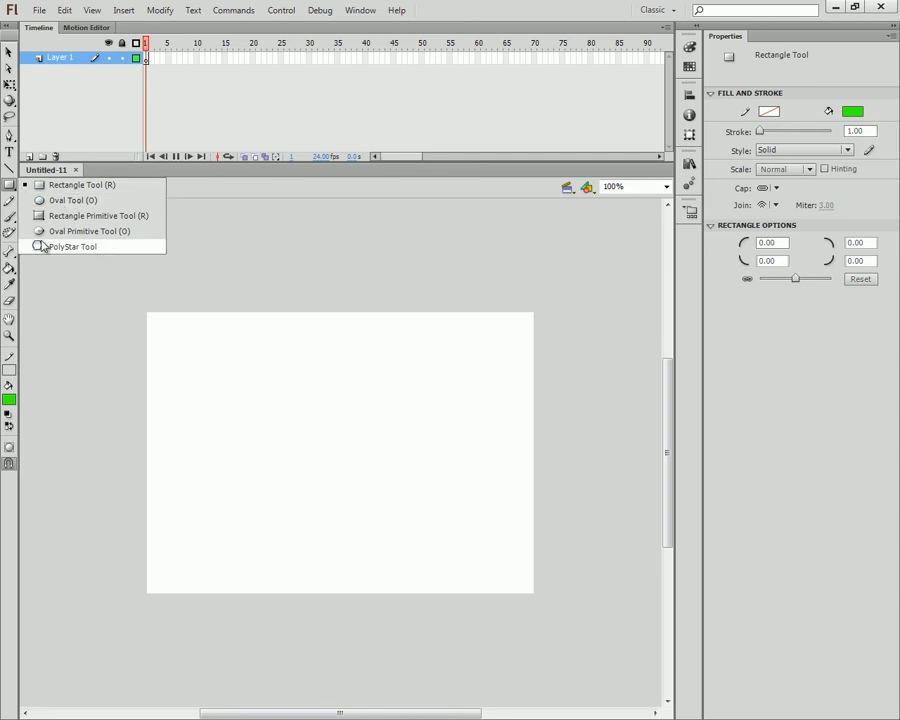
left_click(9, 168)
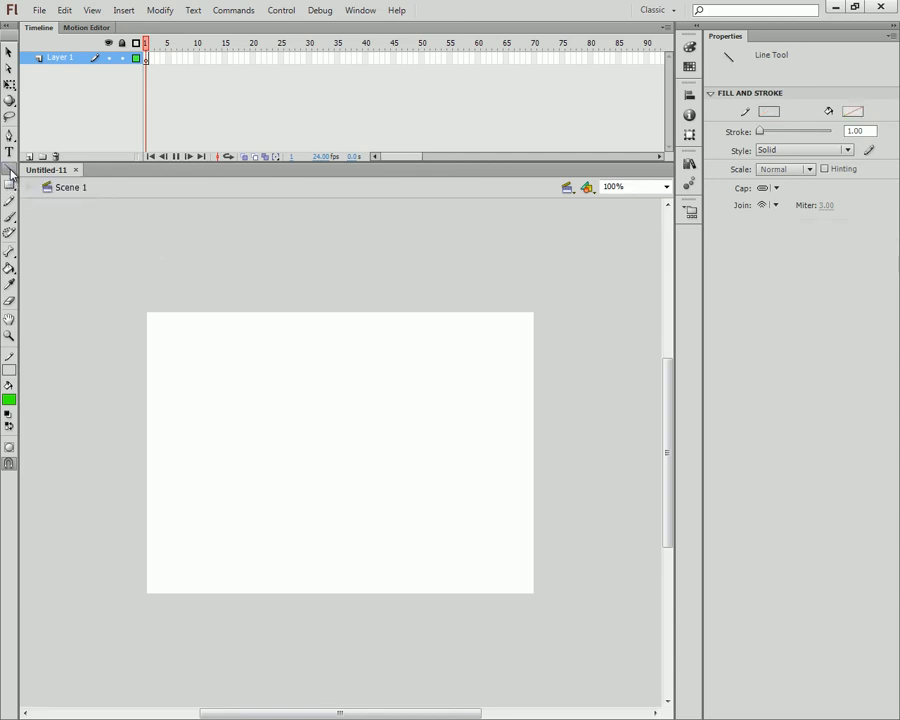
left_click(766, 111)
left_click(692, 133)
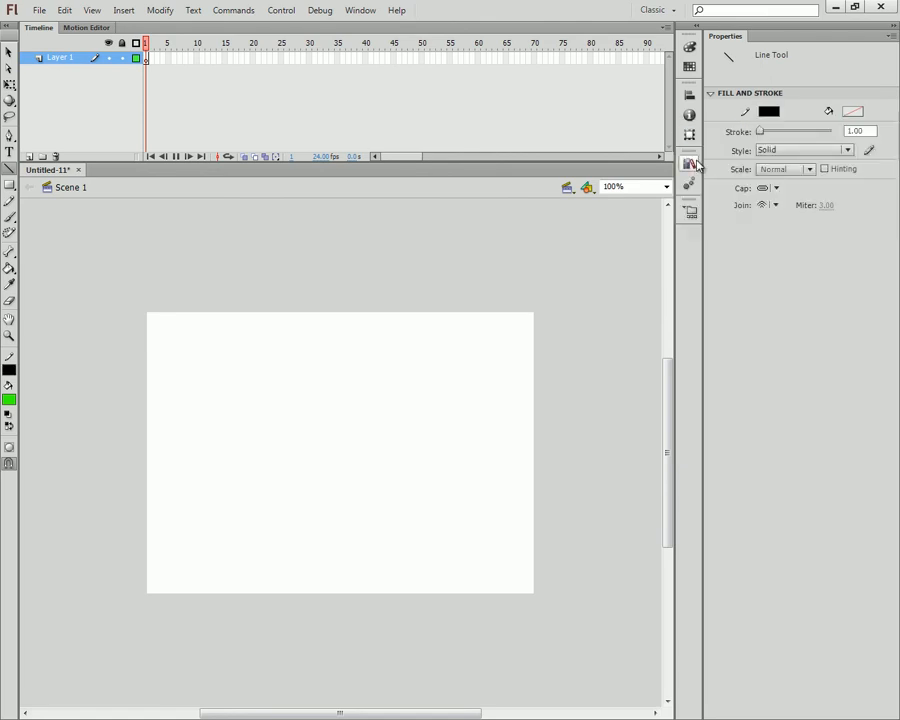
mouse_move(170, 340)
left_mouse_down()
mouse_move(208, 337)
mouse_move(449, 476)
mouse_move(464, 384)
mouse_move(462, 449)
left_mouse_up()
mouse_move(475, 351)
left_mouse_down()
mouse_move(242, 364)
mouse_move(242, 396)
left_mouse_up()
left_click_drag(257, 329, 443, 540)
left_click_drag(430, 525, 232, 364)
mouse_move(211, 369)
left_mouse_down()
mouse_move(321, 361)
mouse_move(242, 454)
left_mouse_up()
left_click_drag(184, 388, 448, 444)
left_click_drag(398, 366, 150, 522)
left_click_drag(150, 480, 363, 412)
left_click_drag(403, 347, 253, 338)
mouse_move(240, 367)
left_mouse_down()
mouse_move(470, 566)
mouse_move(277, 359)
left_mouse_up()
left_click_drag(231, 337, 268, 497)
Select all the crossing lines on the stage and delete them
left_click(8, 51)
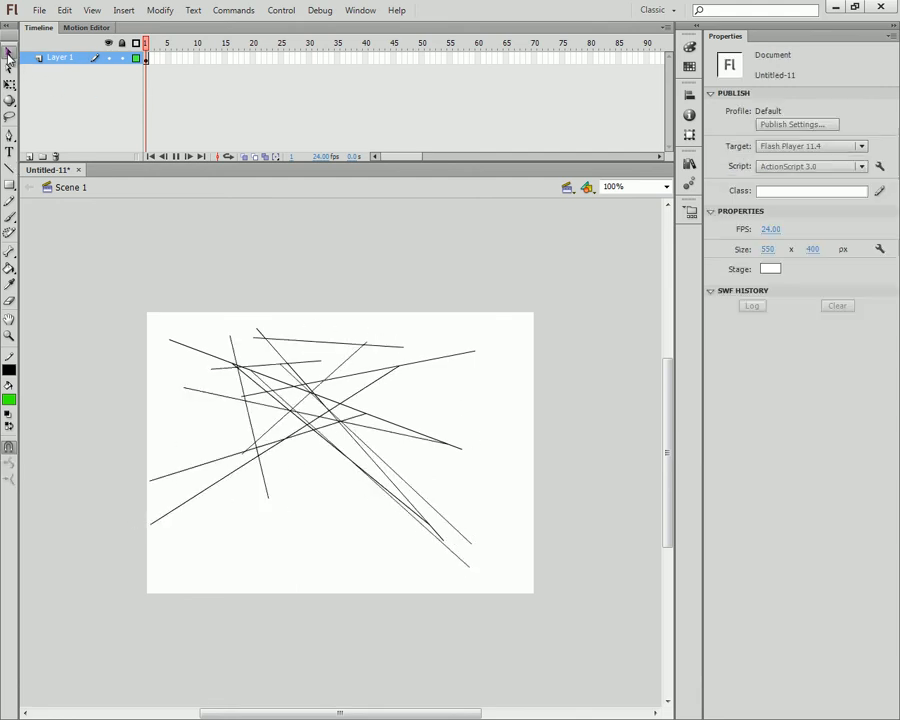
mouse_move(118, 252)
left_mouse_down()
mouse_move(514, 594)
mouse_move(507, 583)
left_mouse_up()
key("Delete")
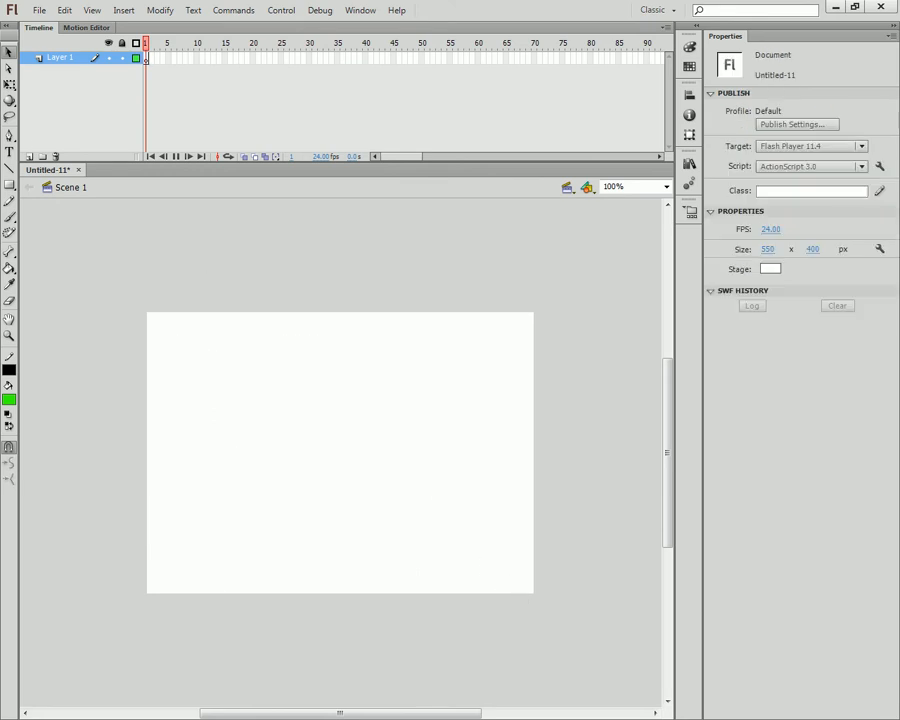
Draw a horizontal black line near the stage's upper edge and a parallel red line just below it
left_click(8, 168)
left_click_drag(202, 349, 367, 349)
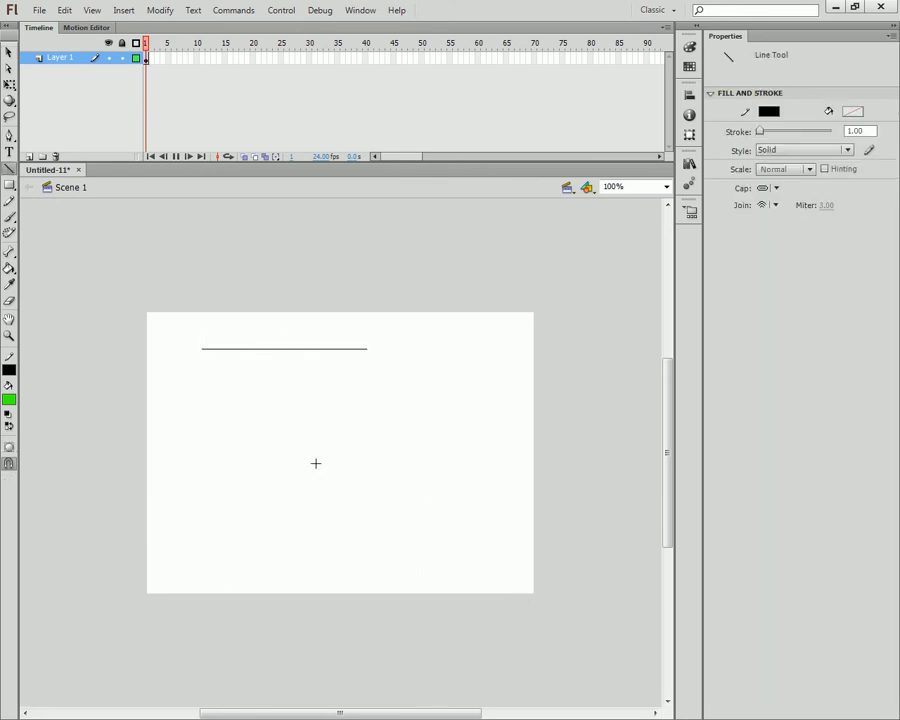
left_click(767, 110)
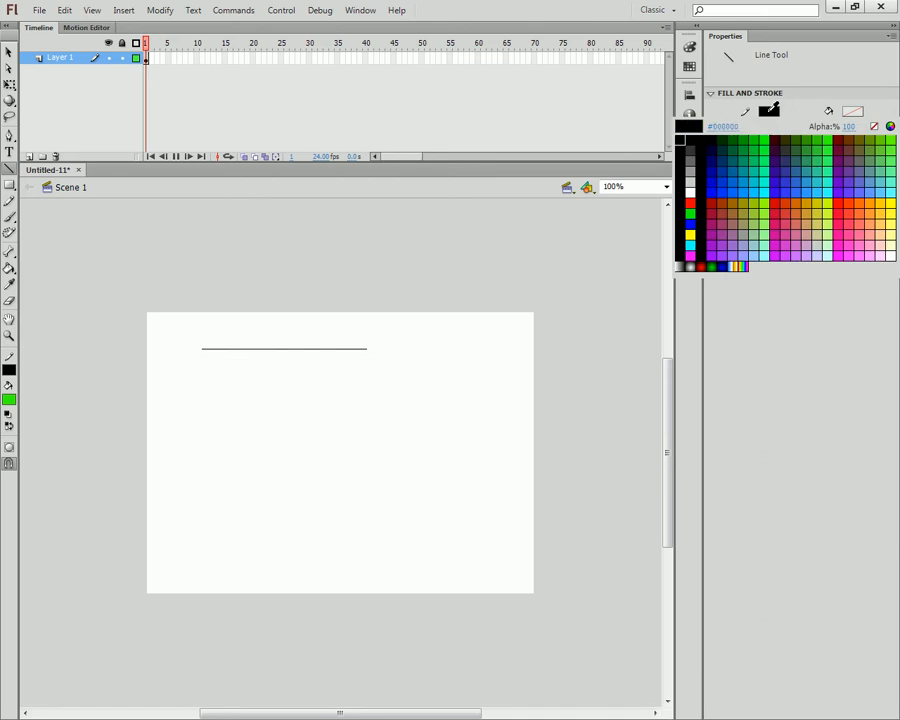
left_click(690, 202)
left_click_drag(205, 368, 367, 367)
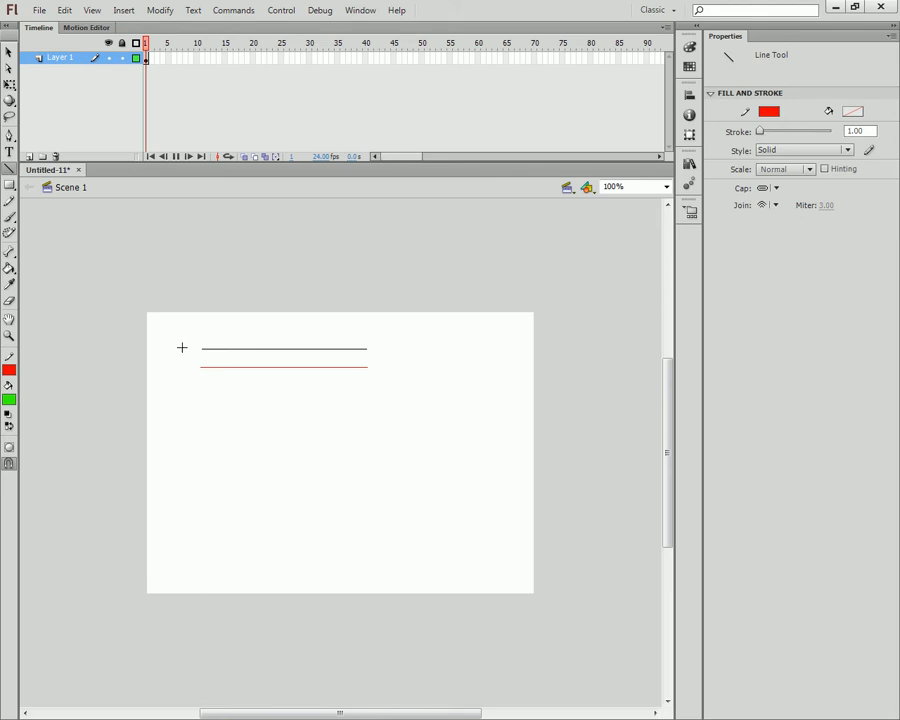
Set the fill color to yellow and draw a third, shorter horizontal line below the red one
left_click(13, 403)
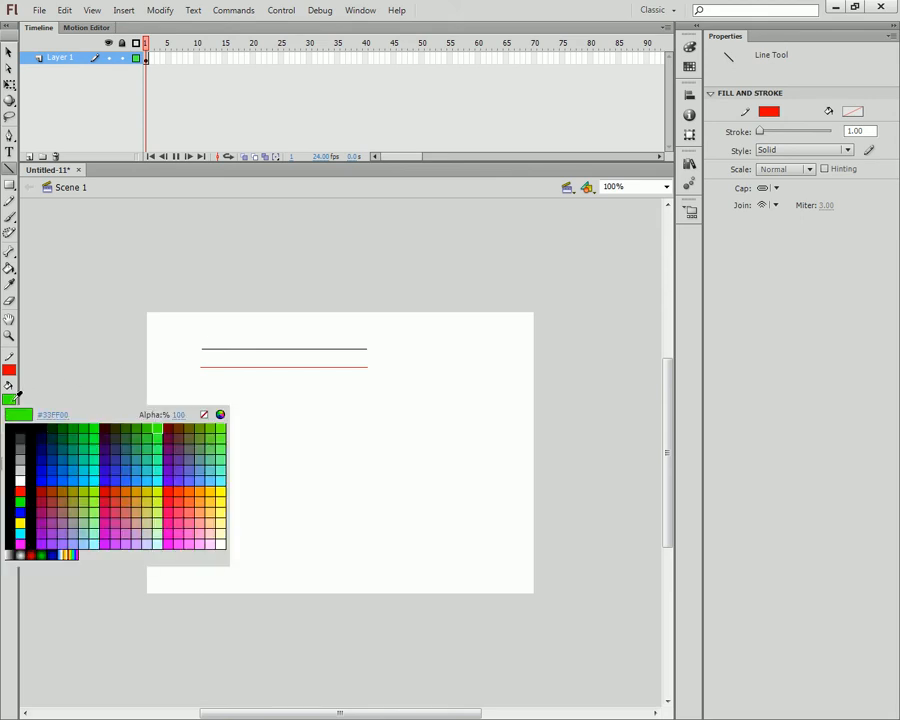
left_click(20, 518)
left_click_drag(204, 394, 338, 394)
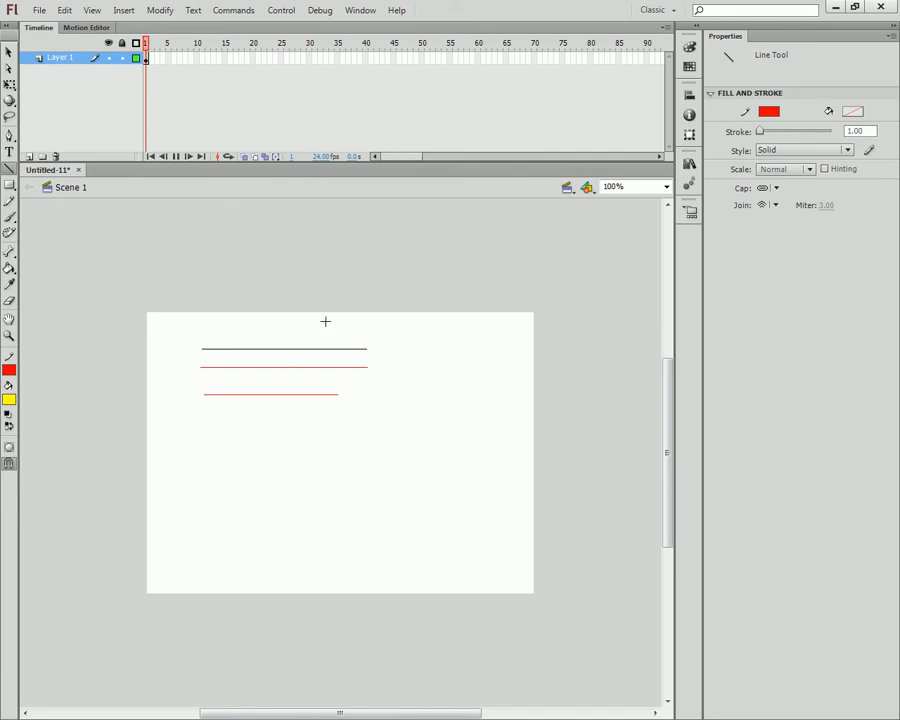
Draw a slanted line with the stroke color set to none below the red lines, and delete it
left_click(761, 114)
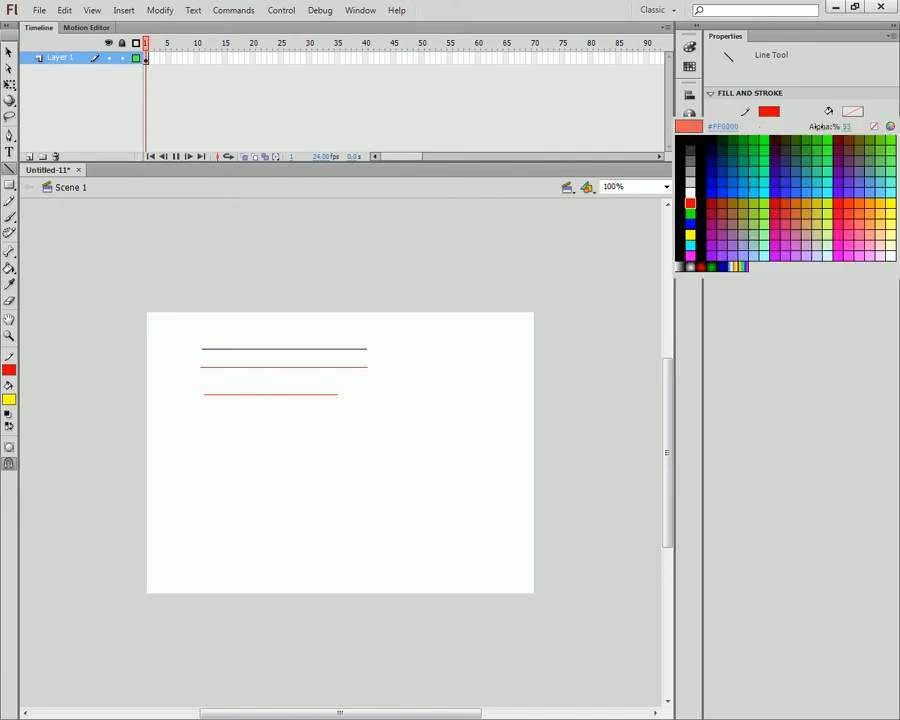
left_click(873, 126)
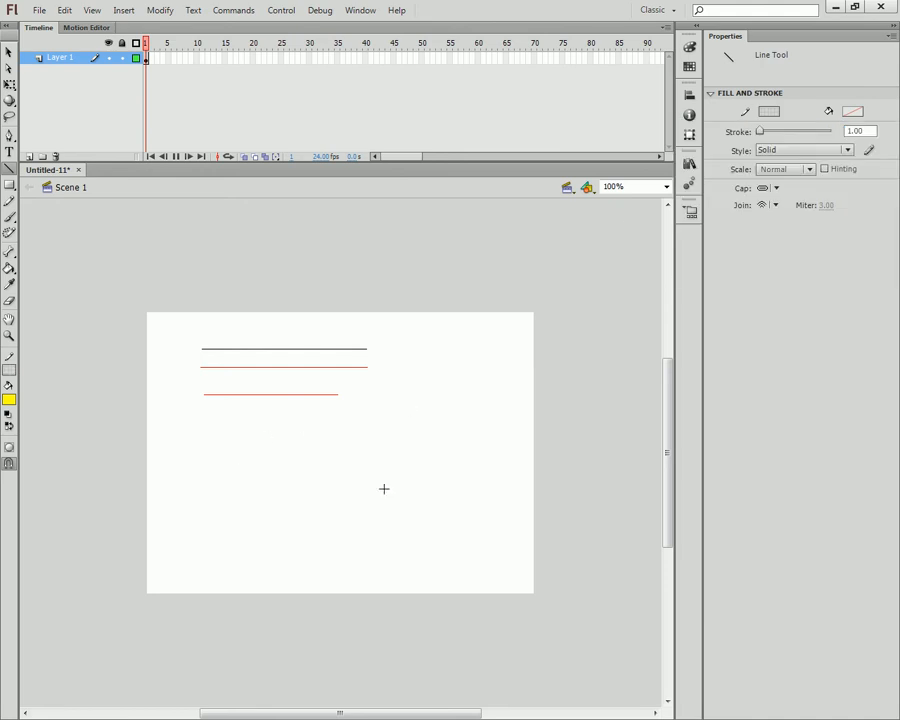
left_click(8, 52)
left_click_drag(296, 454, 227, 516)
left_click_drag(196, 441, 424, 547)
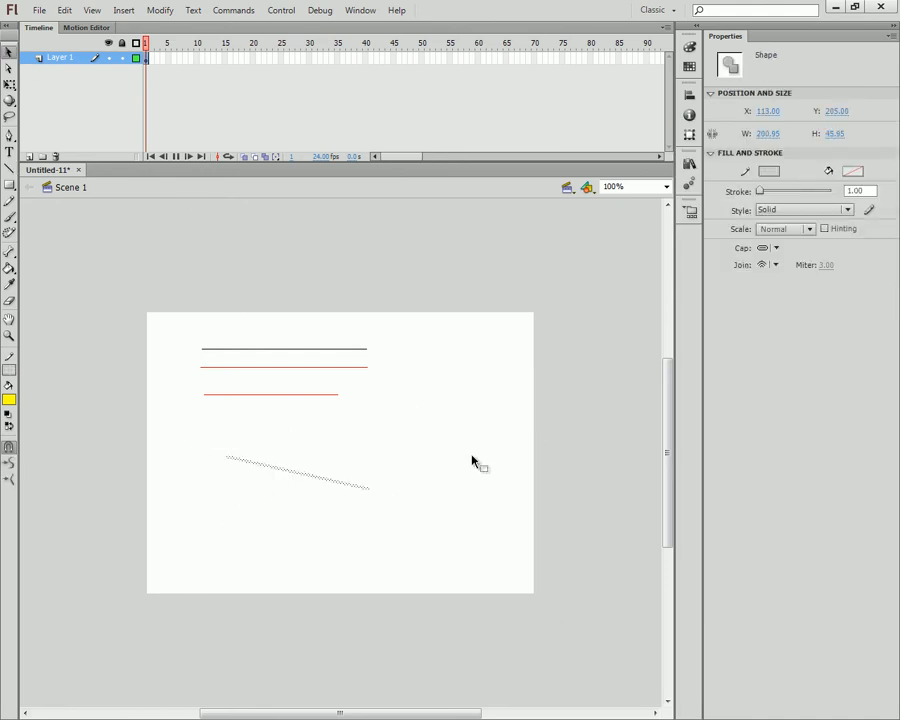
left_click_drag(181, 448, 510, 620)
key("Delete")
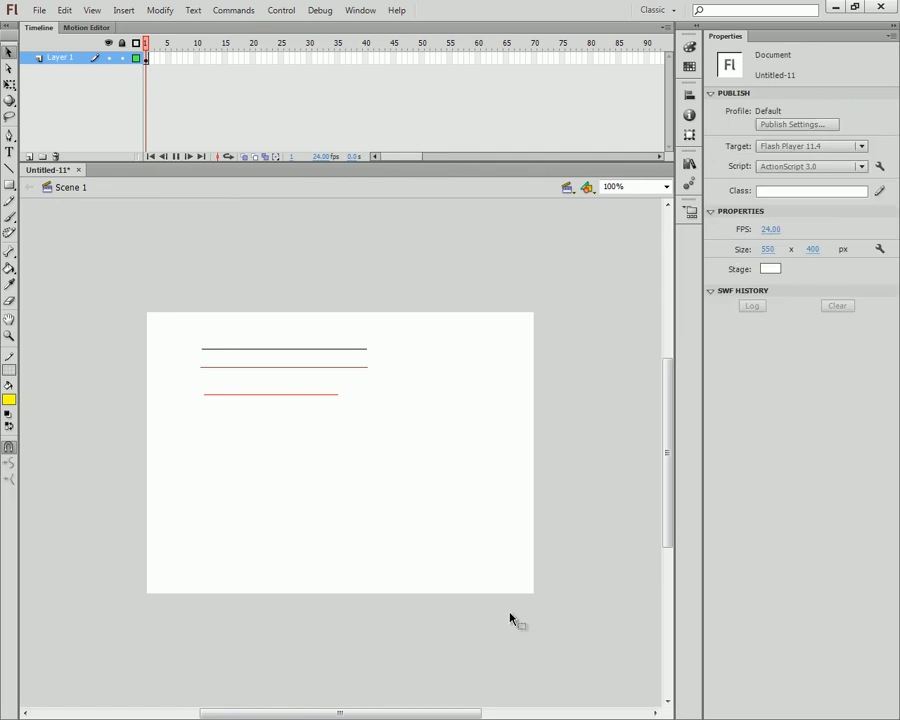
Adjust the Line tool's stroke alpha and set it to 100%
left_click(9, 168)
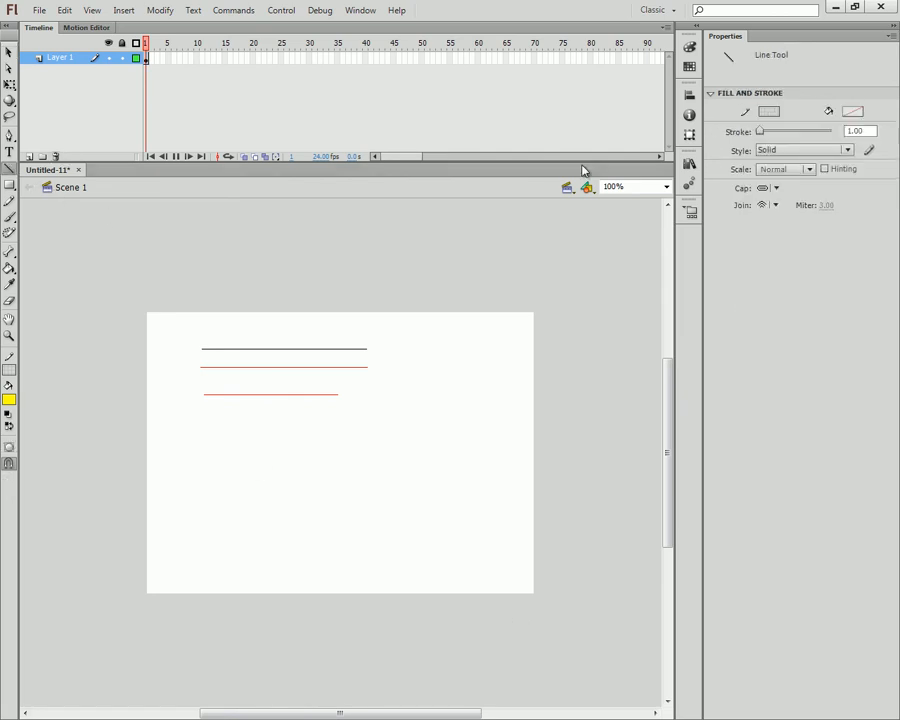
left_click(772, 114)
left_click_drag(888, 126, 840, 126)
left_click(844, 298)
left_click(769, 114)
left_click(845, 127)
type("00")
key("Return")
Draw a thick horizontal black line with a stroke of about 77.40 below the red lines
left_click_drag(760, 137, 782, 134)
left_click(768, 112)
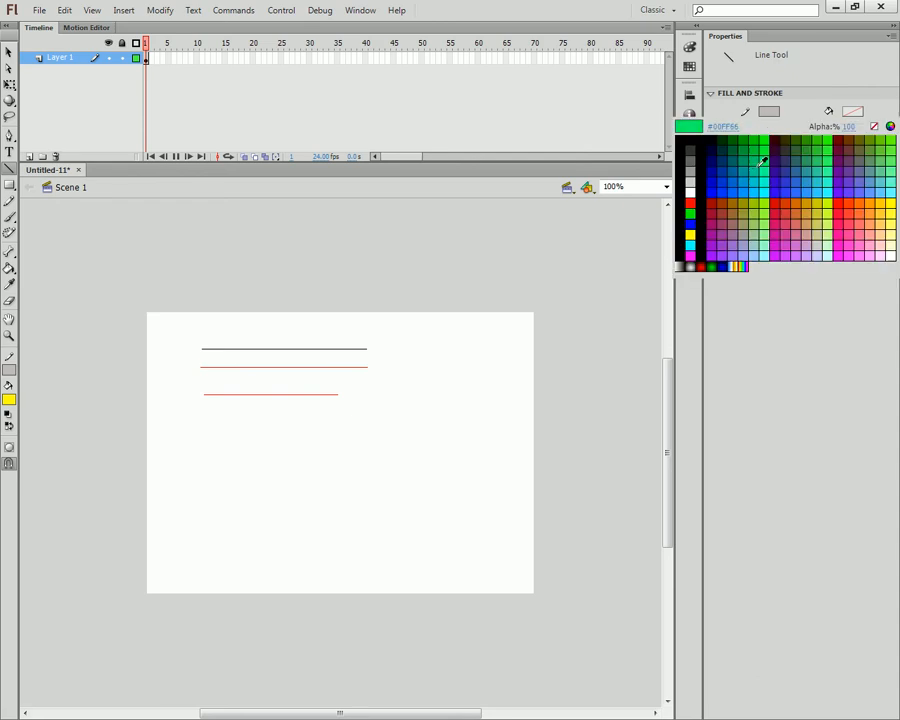
left_click(705, 165)
left_click_drag(193, 430, 459, 434)
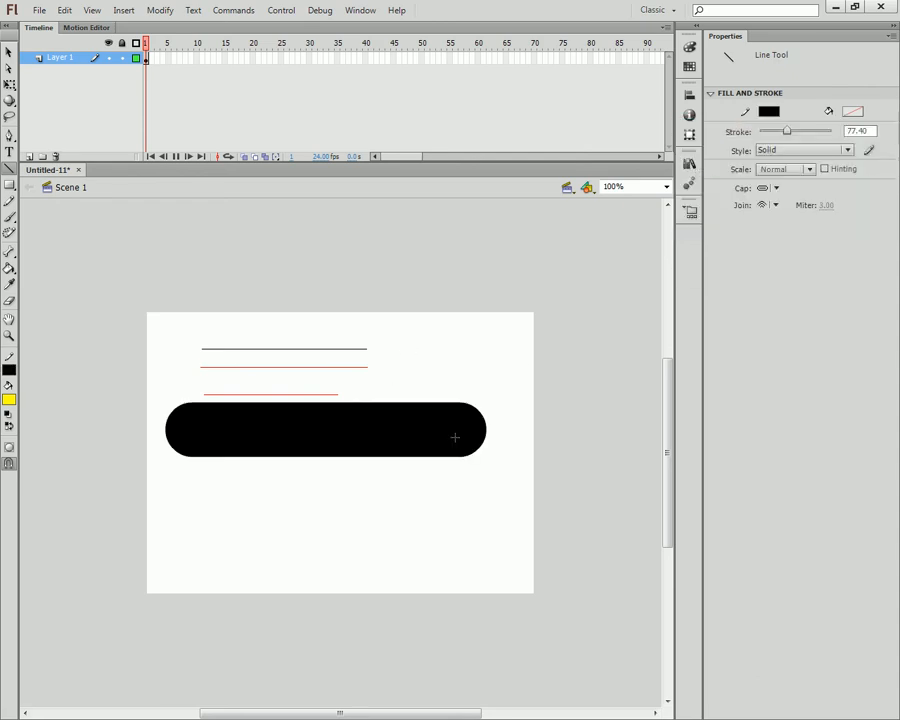
Below the thick line, draw a horizontal line at minimum stroke thickness and another at maximum thickness
left_click_drag(787, 131, 719, 137)
left_click_drag(175, 503, 364, 503)
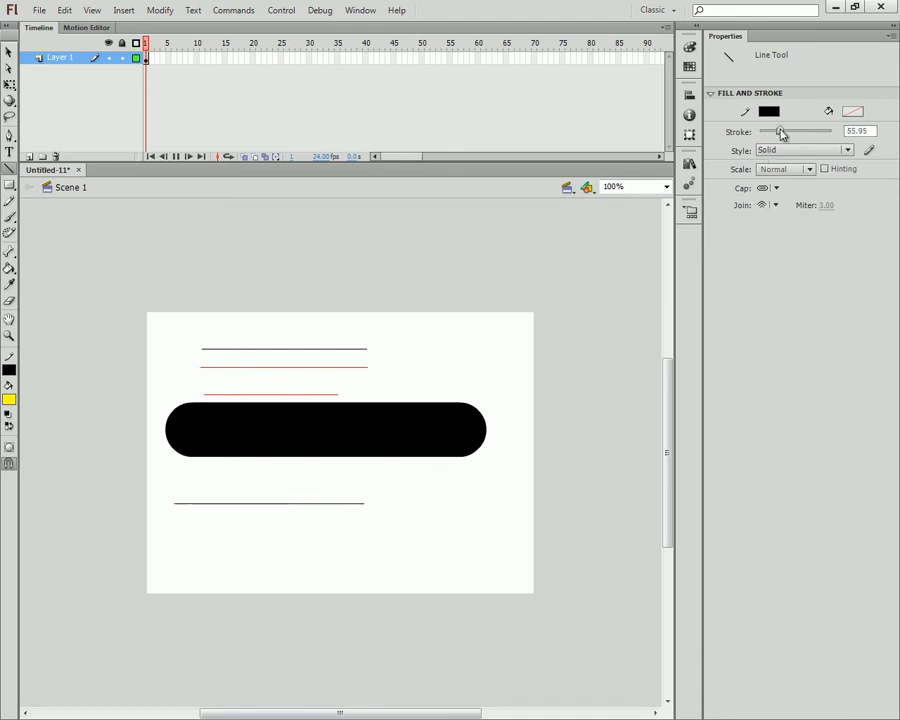
left_click_drag(793, 134, 840, 132)
left_click_drag(211, 530, 383, 530)
Draw a horizontal line in Dashed style with a 0.10 stroke above the thin black line
left_click_drag(830, 131, 718, 136)
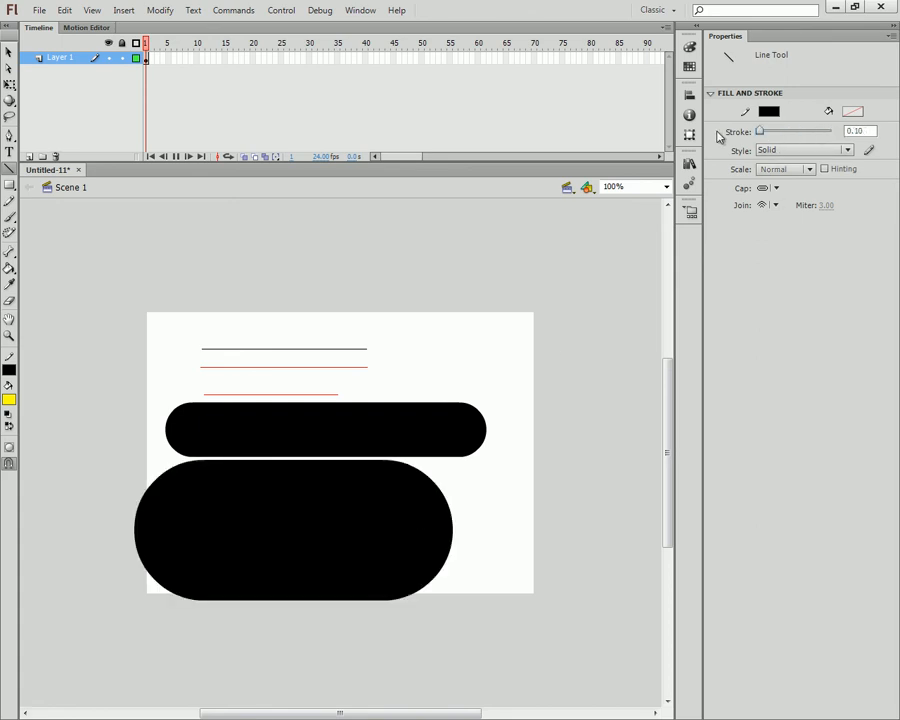
left_click(805, 149)
left_click(795, 195)
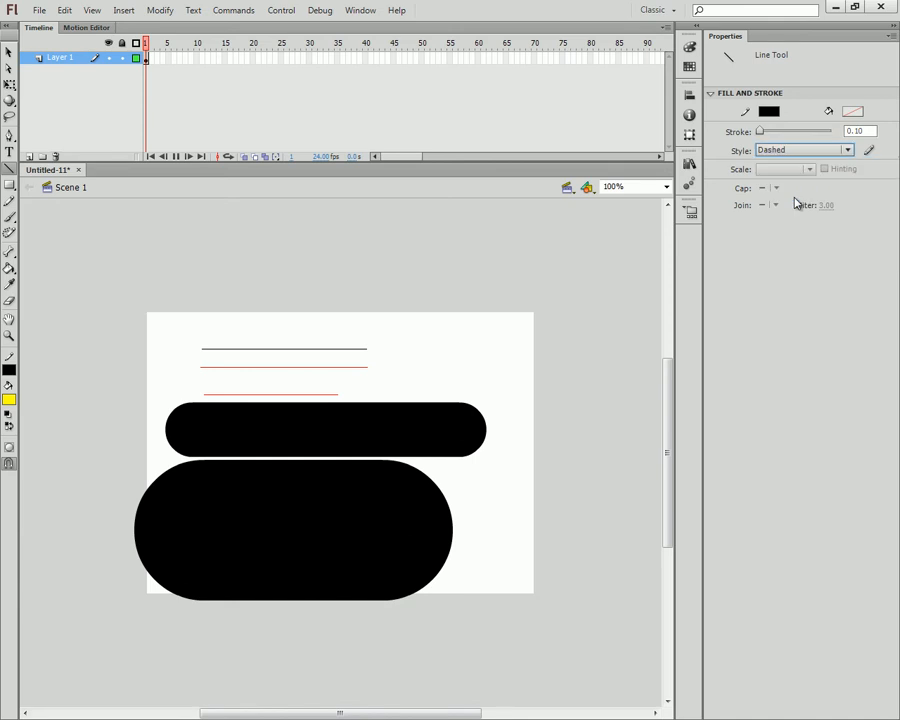
left_click_drag(186, 331, 428, 331)
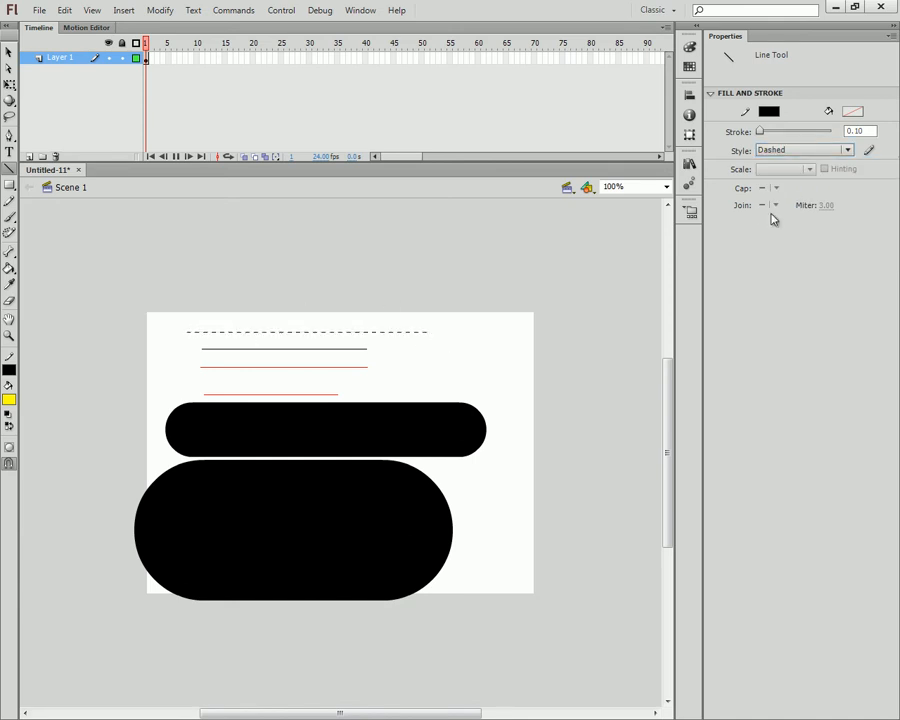
Draw a horizontal line in Dotted style above the dashed one and examine both up close
left_click(836, 150)
left_click(795, 205)
left_click_drag(186, 321, 480, 322)
left_click(666, 187)
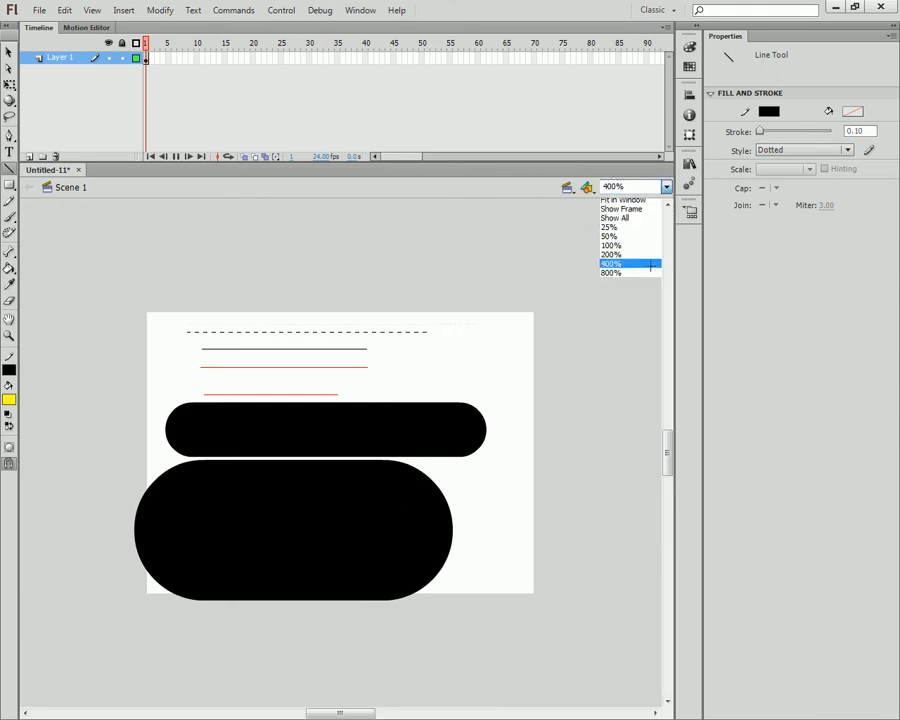
left_click(652, 263)
scroll(559, 267, "up", 3)
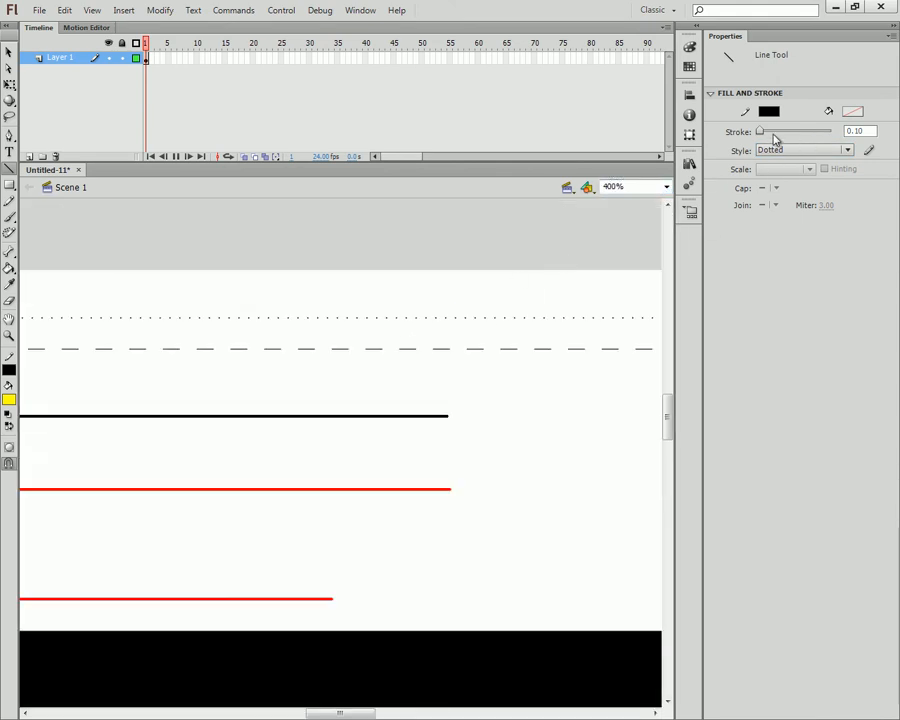
Set the Line tool's stroke thickness to 1
left_click_drag(761, 131, 764, 132)
left_click(856, 131)
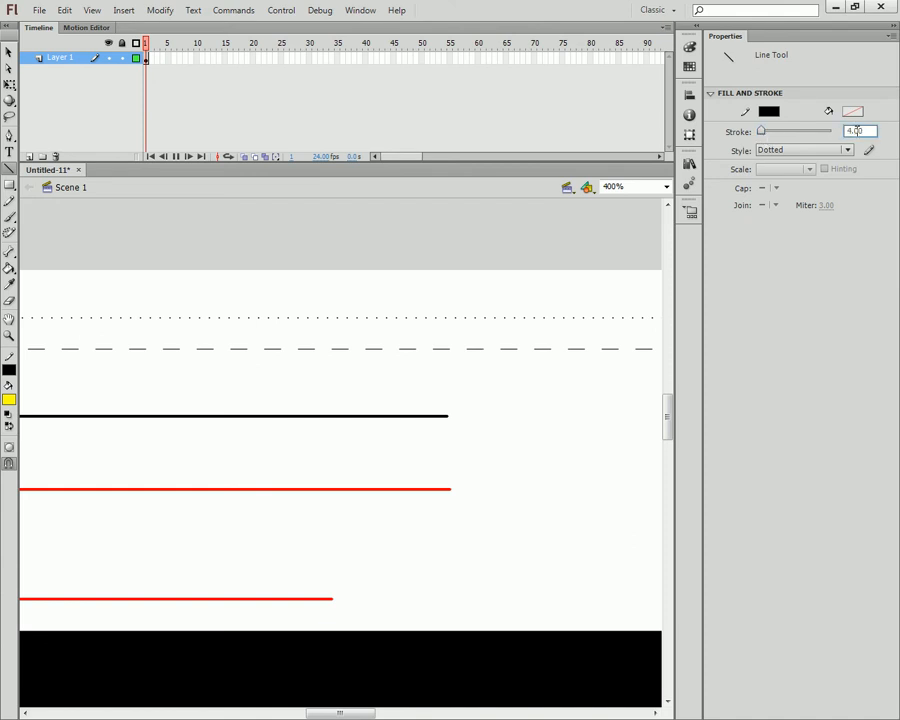
left_click_drag(862, 132, 770, 134)
type("1")
key("Return")
left_click(658, 185)
left_click(629, 245)
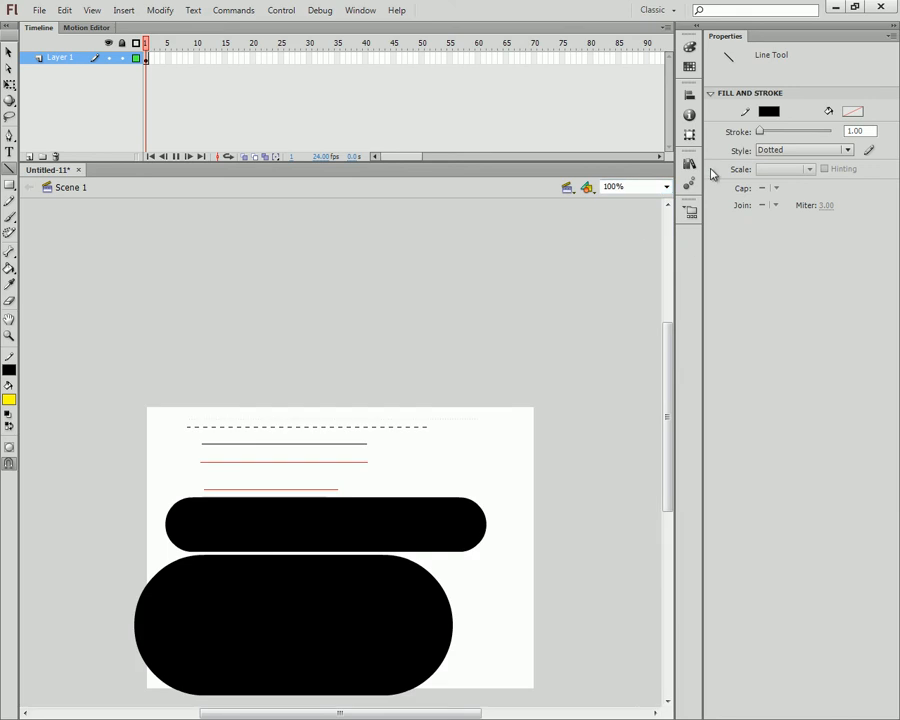
Try the Hairline stroke style, and switch to Solid with a stroke thickness of about 6.85
left_click(779, 151)
left_click(786, 166)
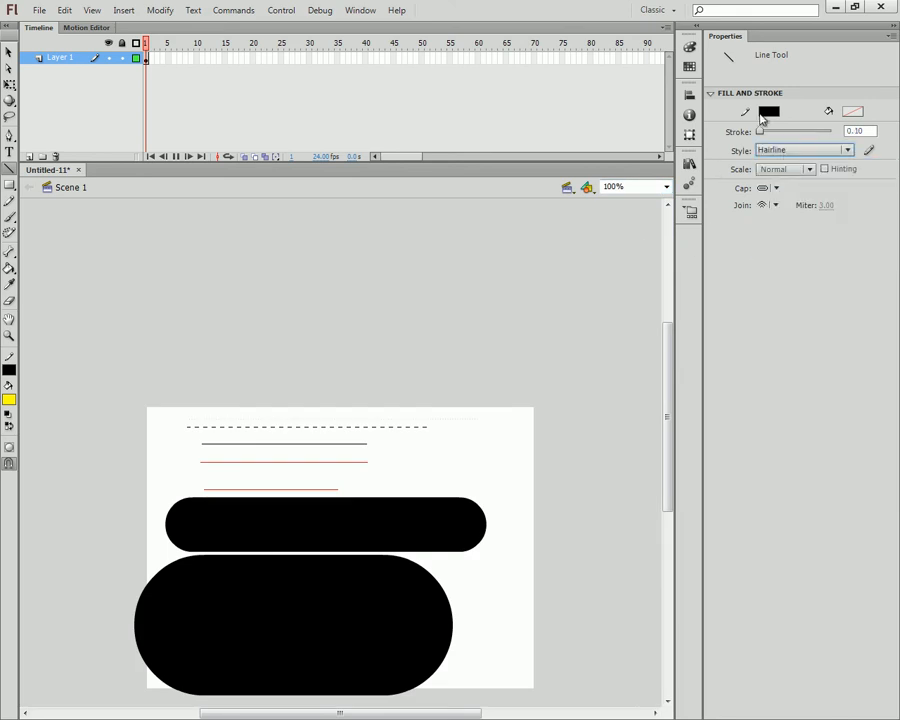
left_click(780, 150)
left_click(781, 178)
left_click_drag(756, 133, 760, 134)
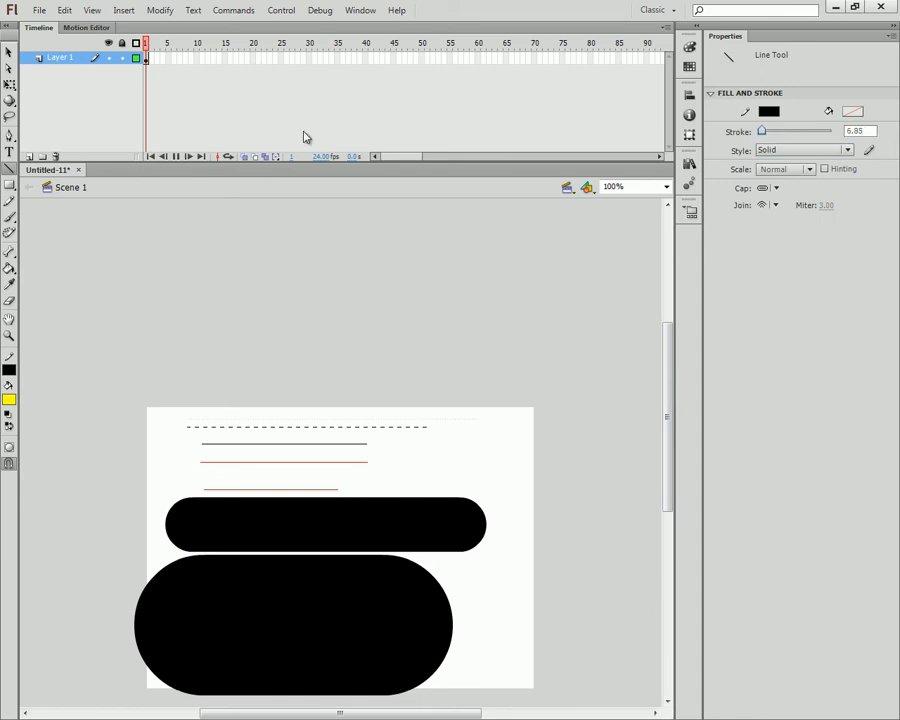
Select everything drawn on the stage and delete it
left_click(8, 52)
left_click_drag(528, 332, 147, 714)
key("Delete")
Draw a horizontal line with Round caps, and a longer one with a stroke of about 81.40 over it
left_click(10, 168)
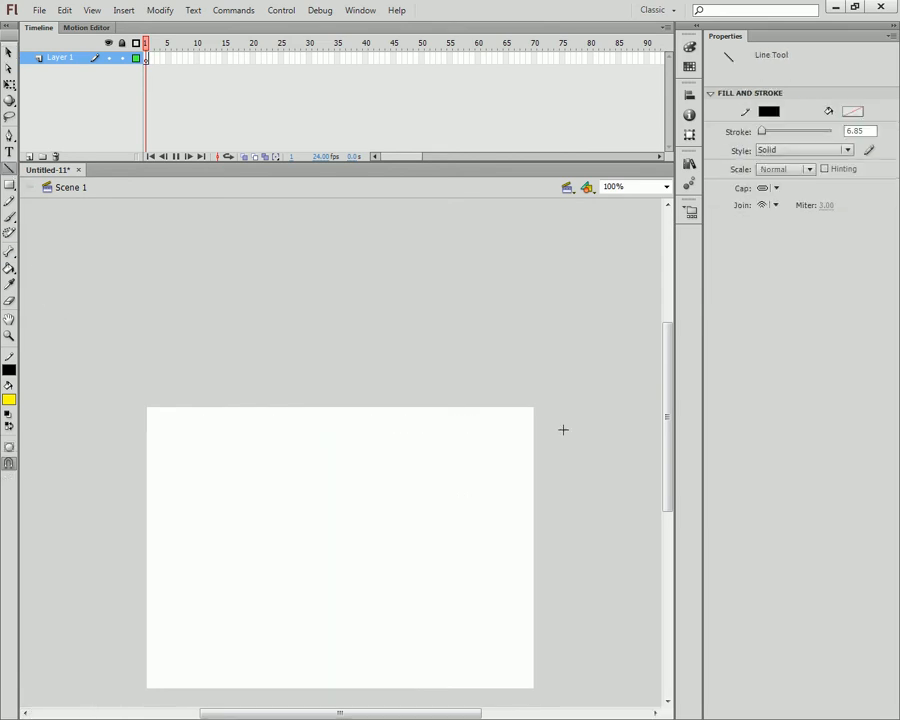
left_click(776, 190)
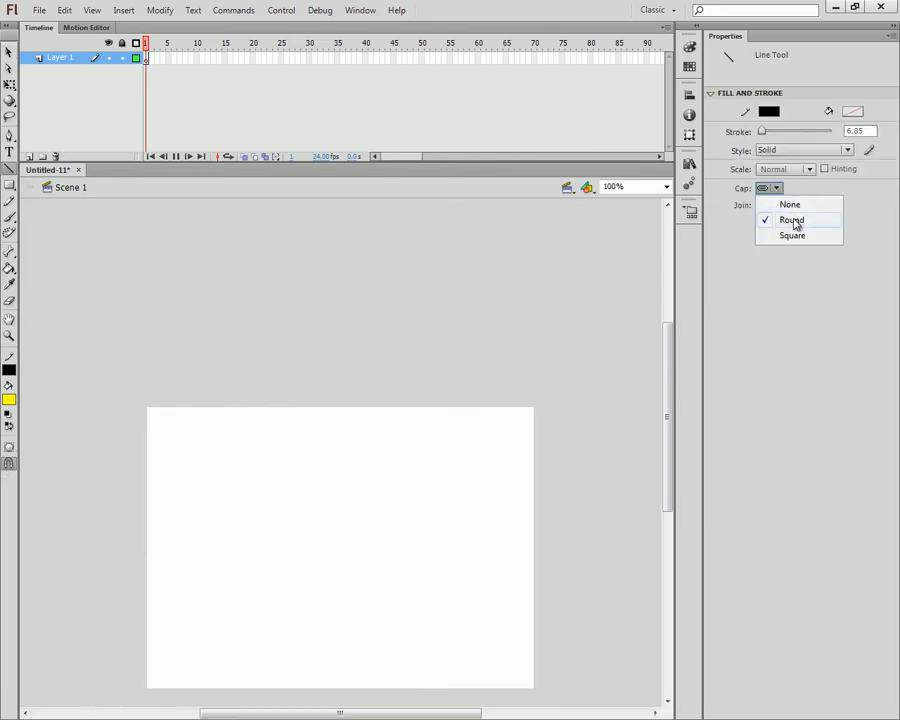
left_click(795, 225)
left_click_drag(233, 465, 380, 466)
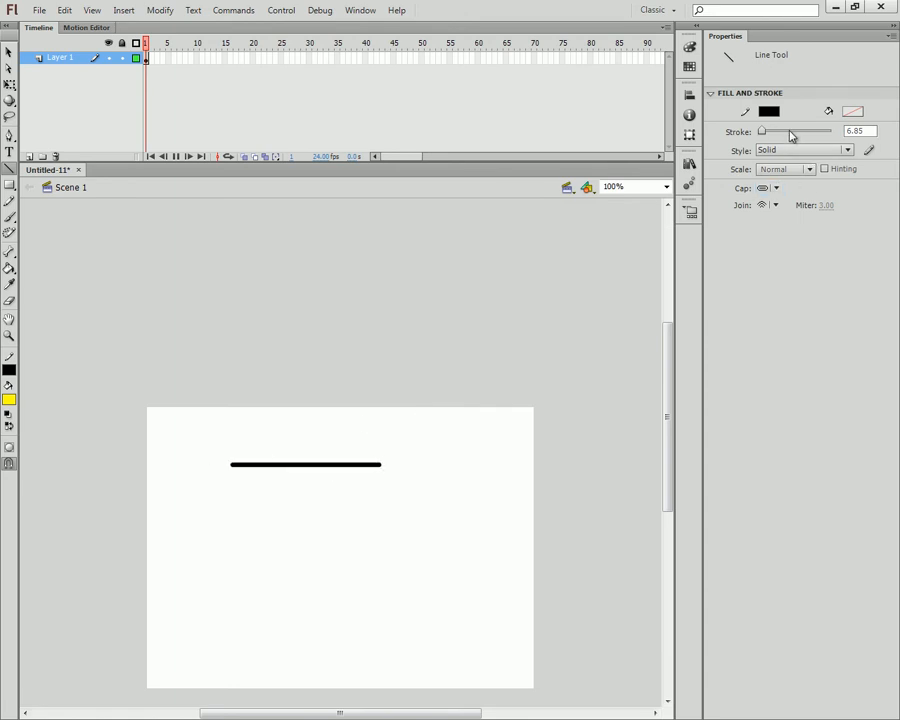
left_click_drag(171, 455, 456, 455)
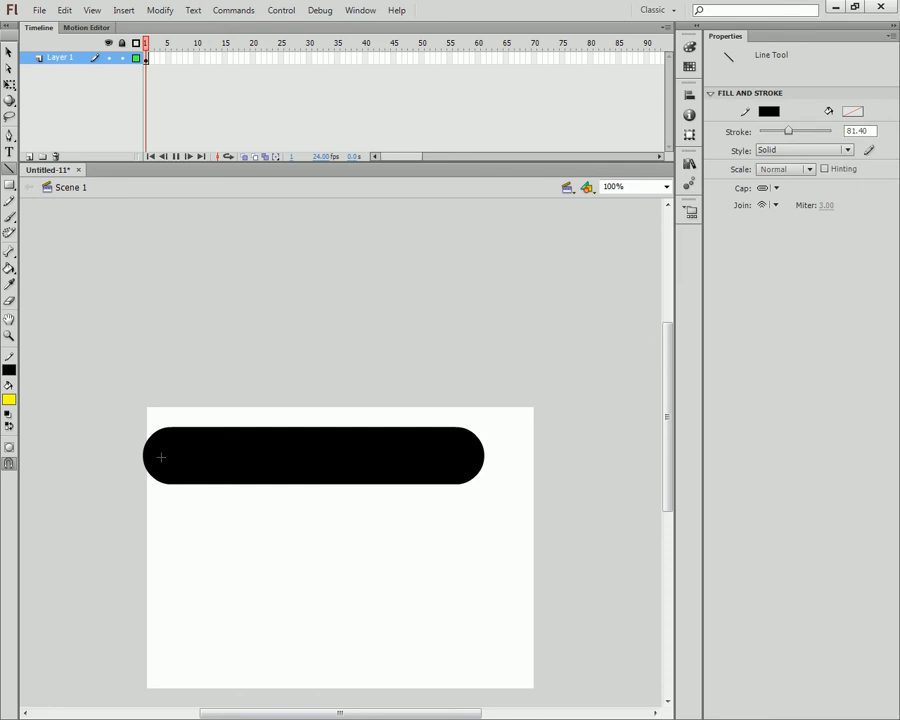
Set the cap to None and draw a thick horizontal line below the round-capped one
left_click(774, 188)
left_click(784, 206)
mouse_move(141, 554)
left_mouse_down()
mouse_move(390, 552)
mouse_move(420, 564)
mouse_move(428, 555)
left_mouse_up()
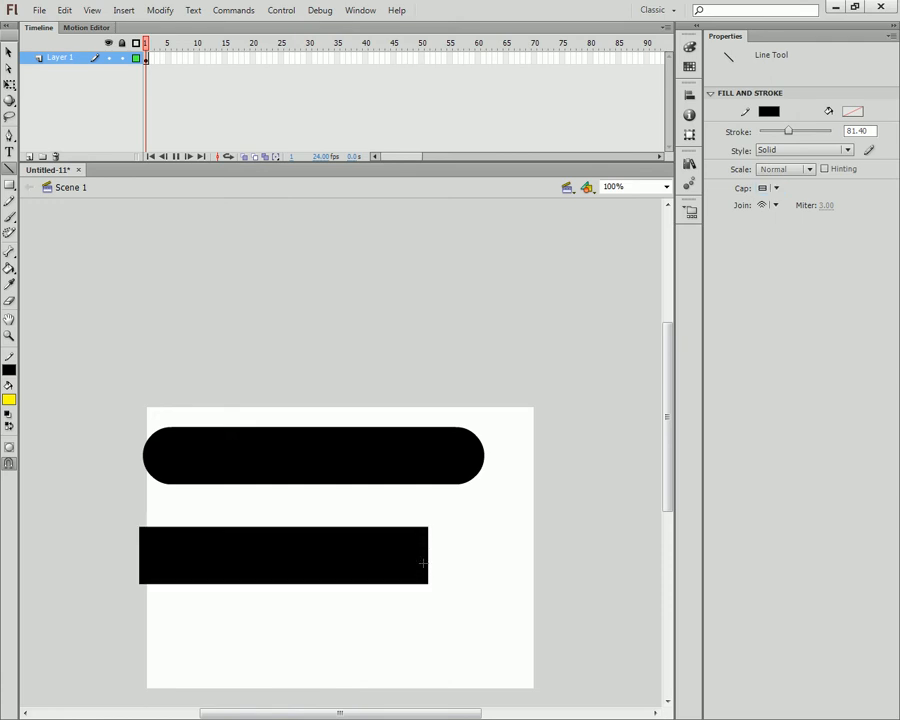
Set the cap to Square and draw another thick horizontal line below the uncapped one
left_click(774, 188)
left_click(806, 235)
left_click_drag(165, 622, 431, 622)
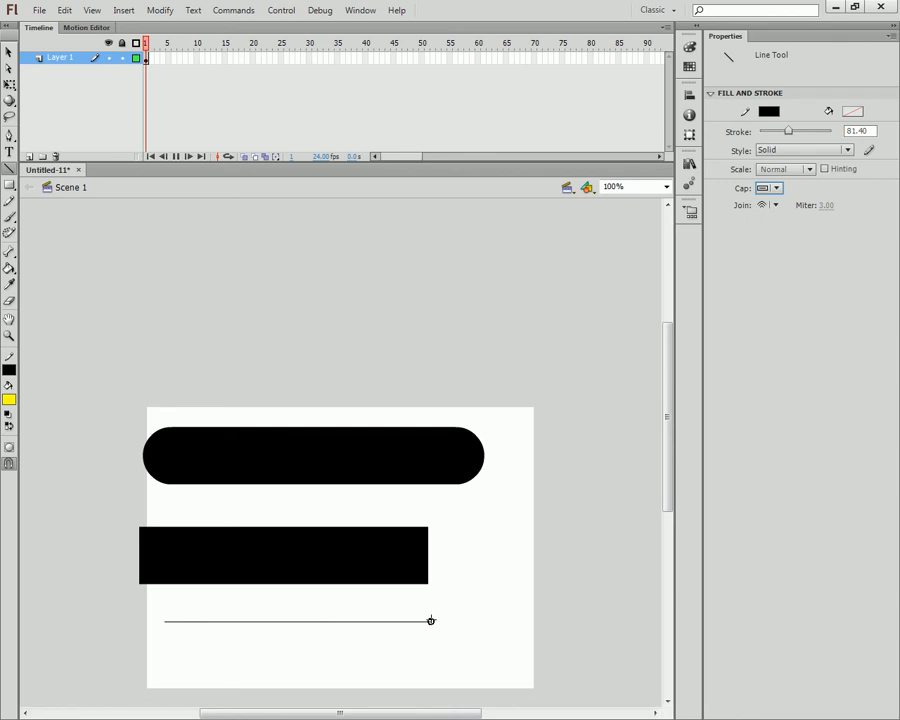
left_click_drag(431, 621, 431, 621)
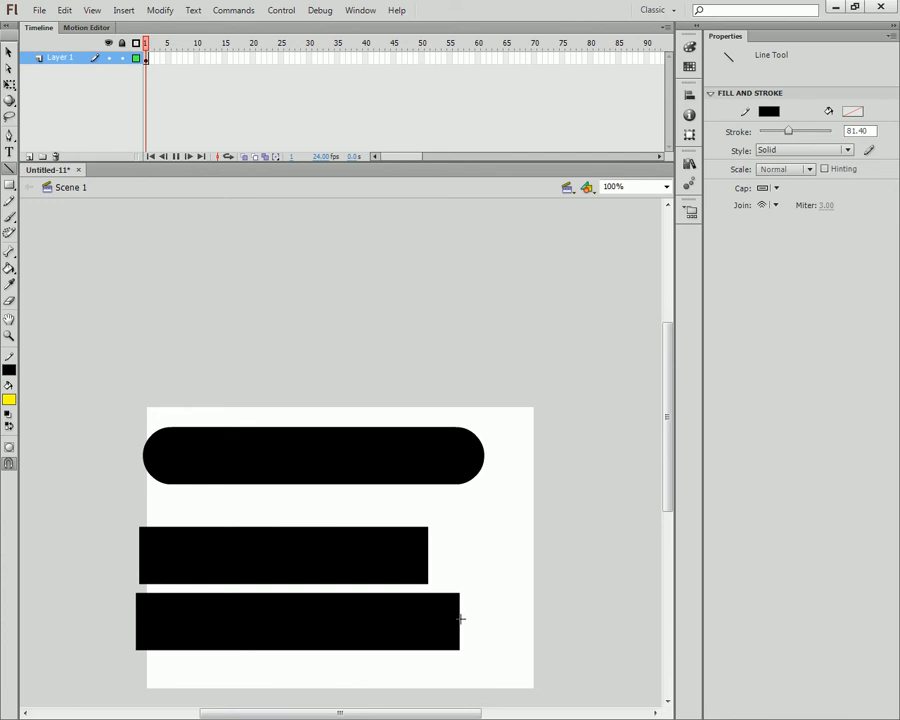
Cycle the Line tool's cap setting through None and Round, ending on Square
left_click(775, 188)
left_click(784, 204)
left_click(775, 188)
left_click(791, 219)
left_click(775, 188)
left_click(791, 235)
left_click(8, 51)
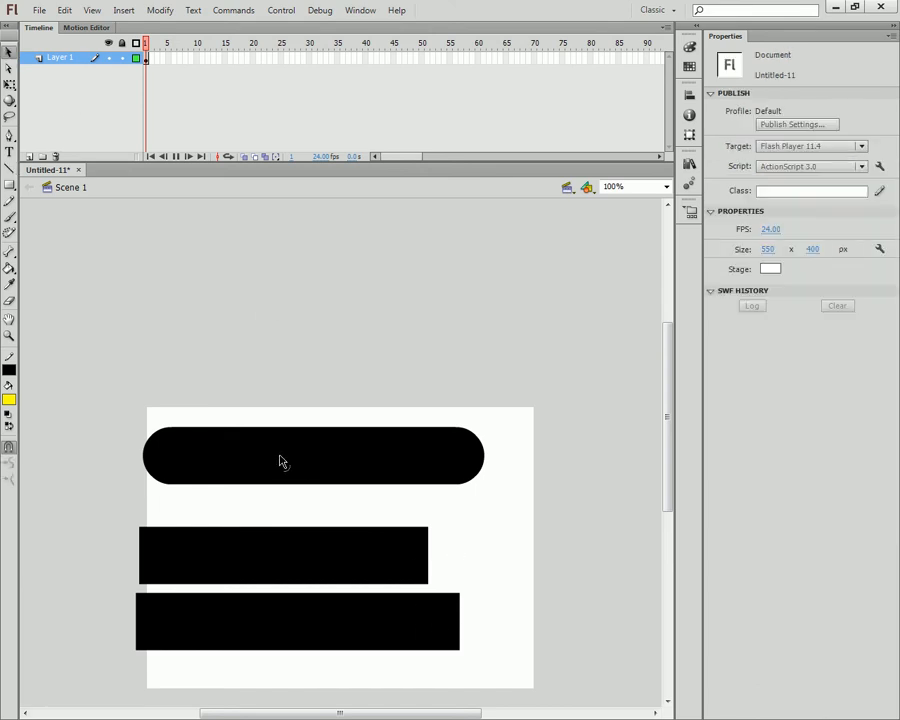
Select the three thick lines individually and the lower two together to compare their cap settings
left_click(394, 568)
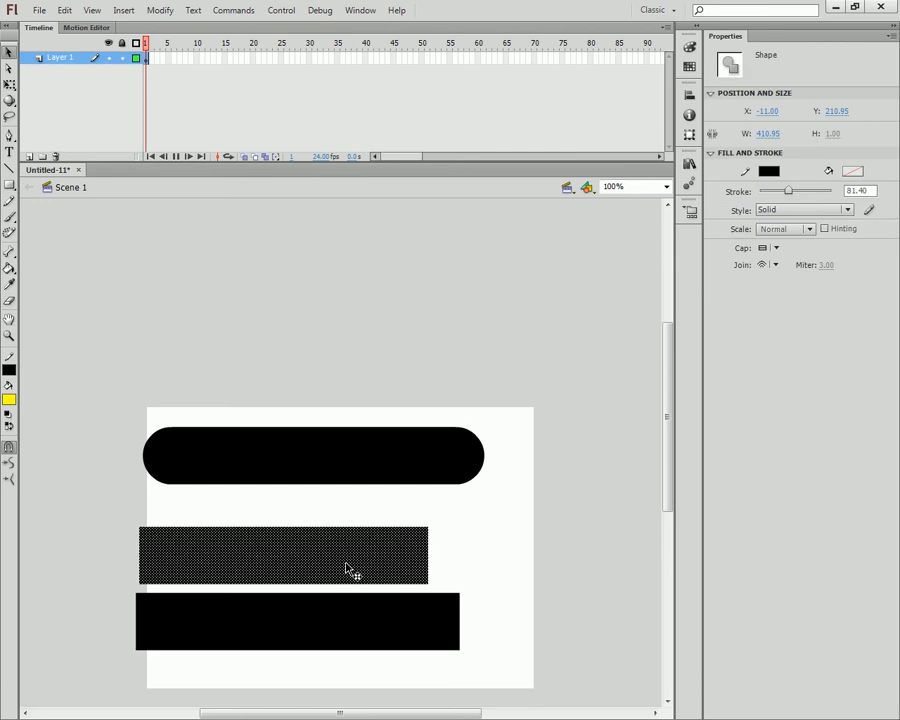
left_click(437, 628)
left_click(418, 479)
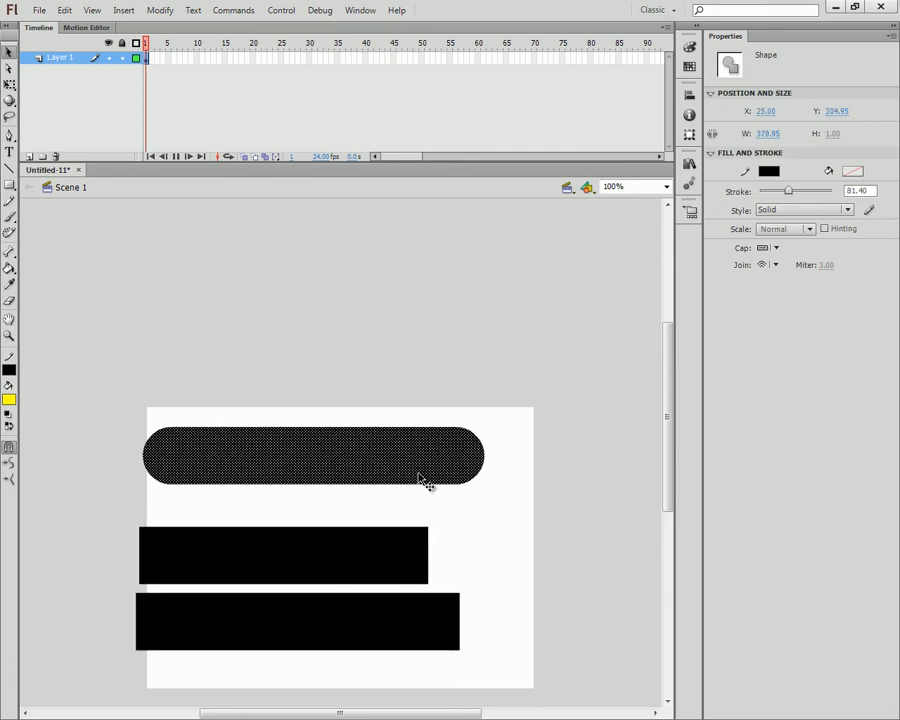
left_click(368, 567)
left_click(390, 463)
left_click(455, 624)
left_click_drag(510, 518, 96, 670)
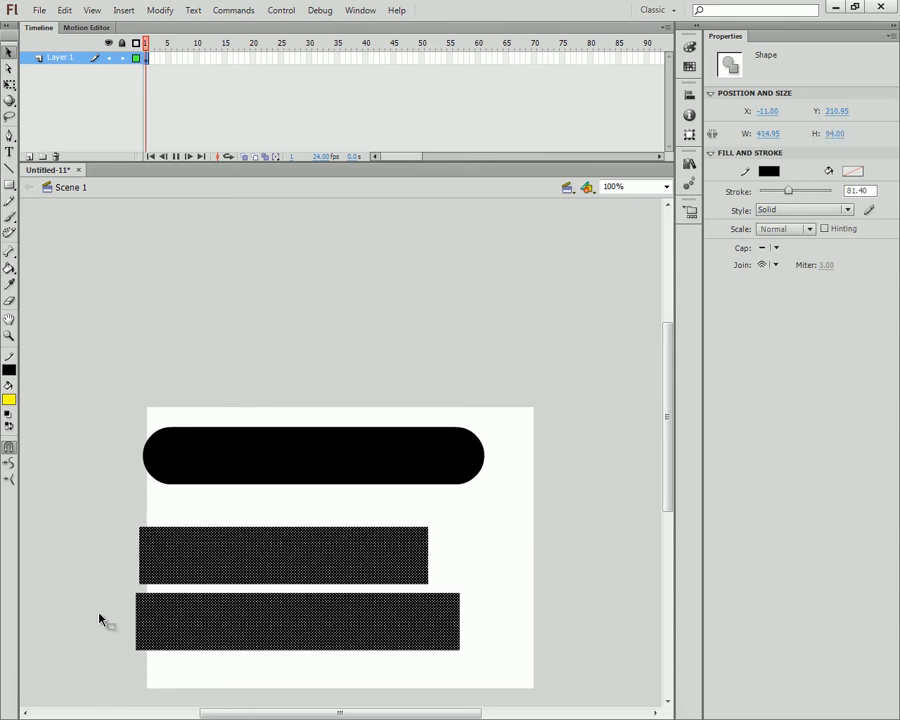
left_click(92, 616)
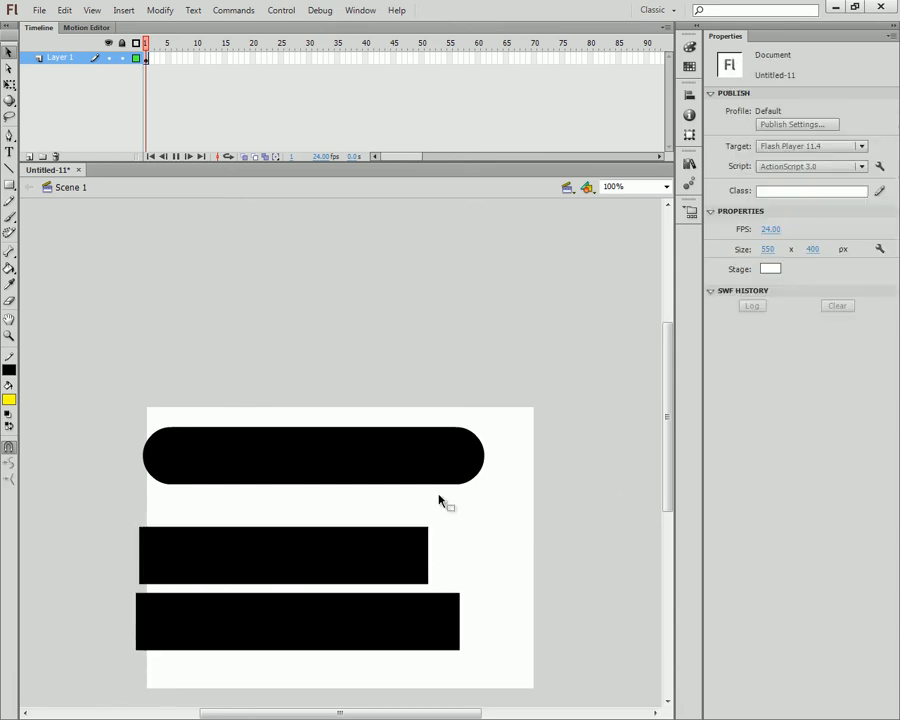
Set the middle line's cap to Round and delete all three lines from the stage
left_click(418, 566)
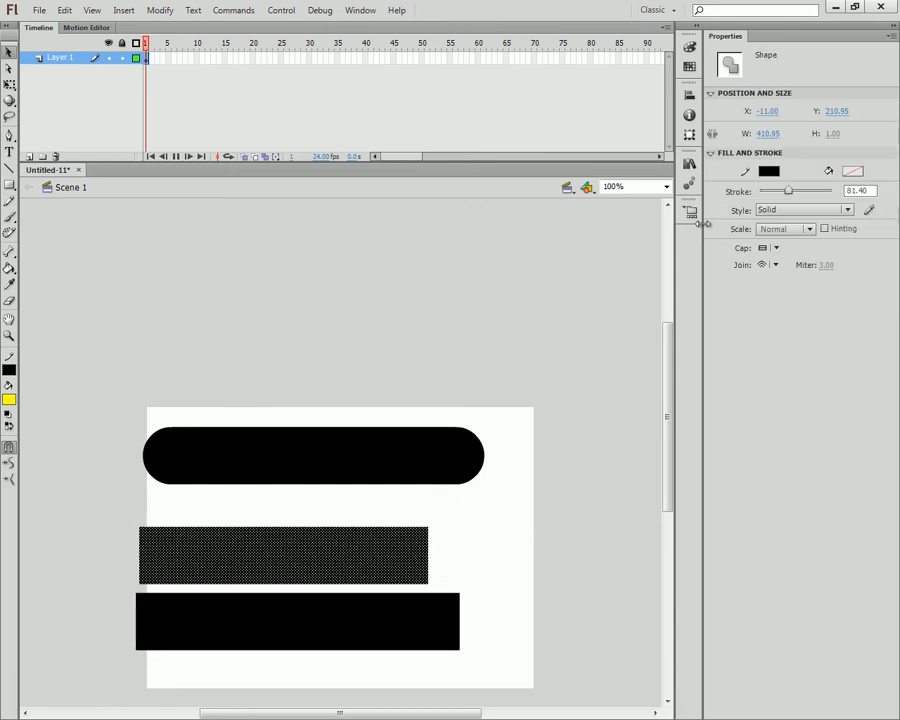
left_click(770, 248)
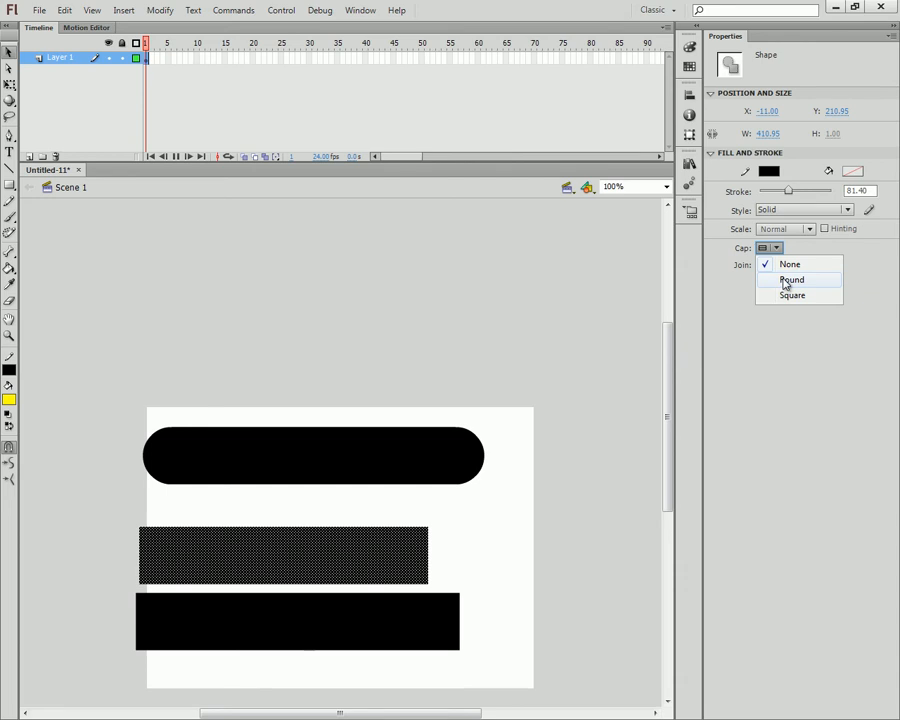
left_click(786, 281)
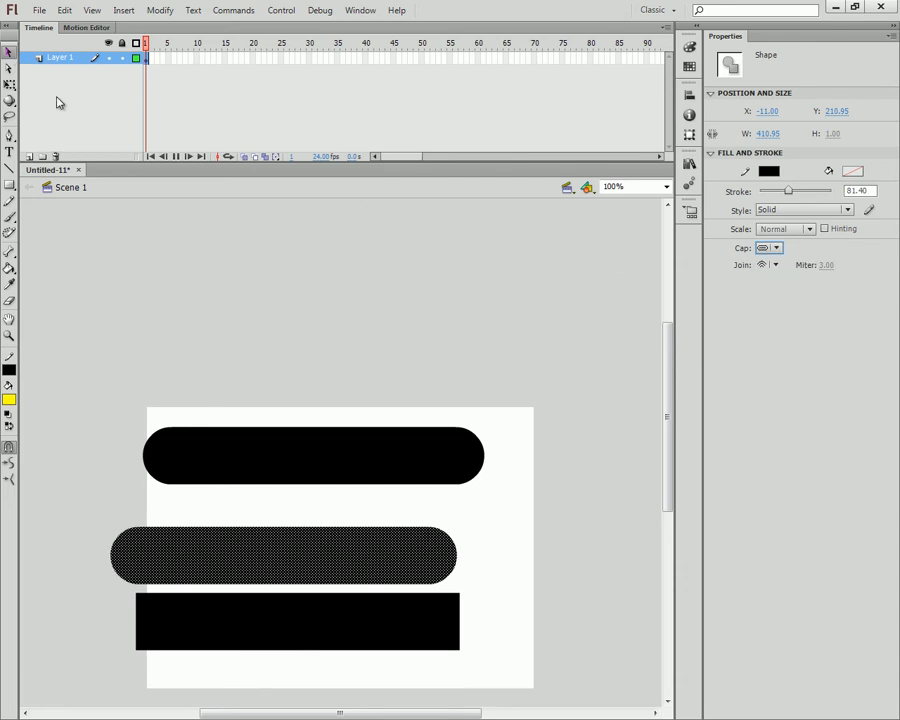
left_click_drag(578, 362, 72, 686)
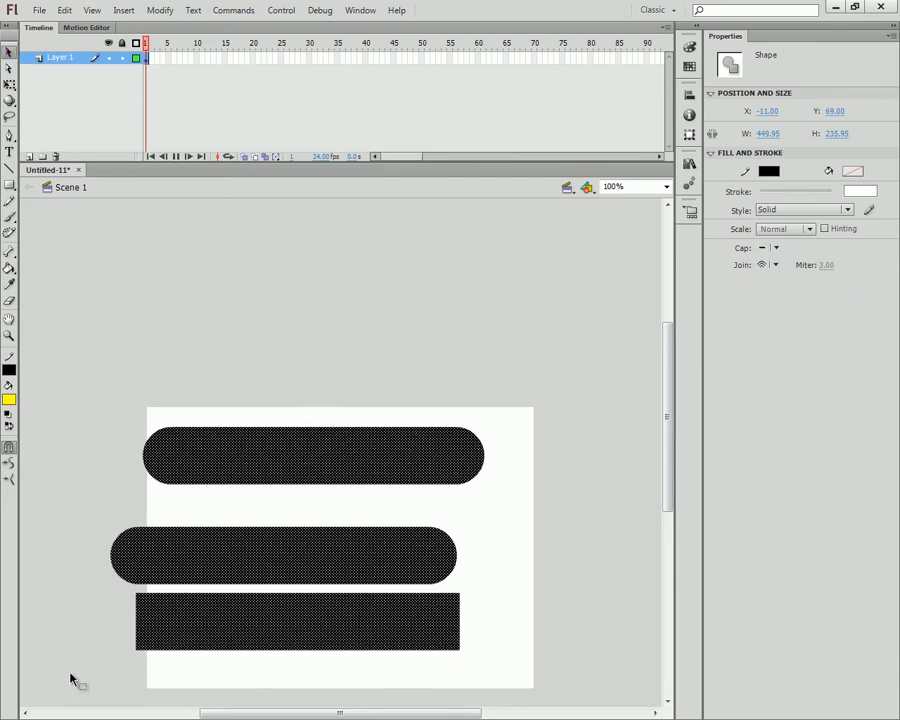
key("Delete")
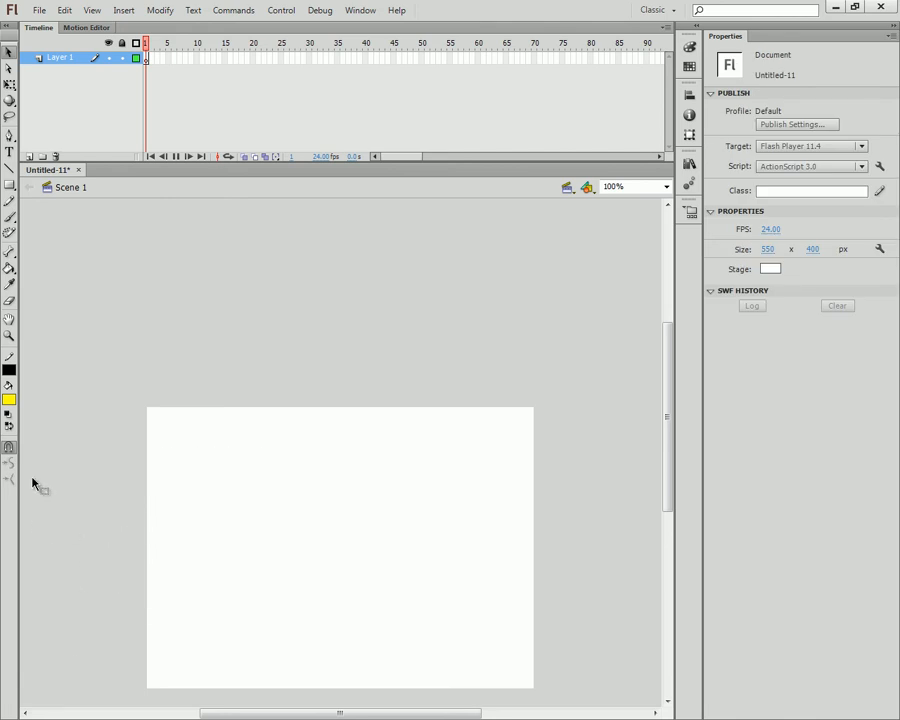
Draw a yellow rectangle with an 81.40 black stroke, and undo it
left_click(10, 185)
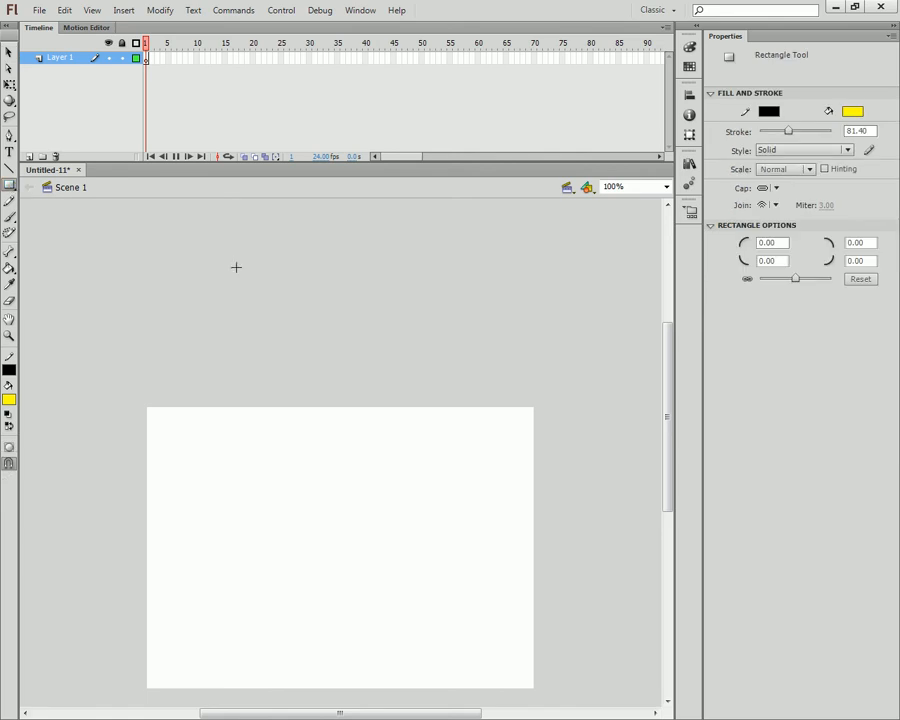
left_click_drag(247, 478, 389, 577)
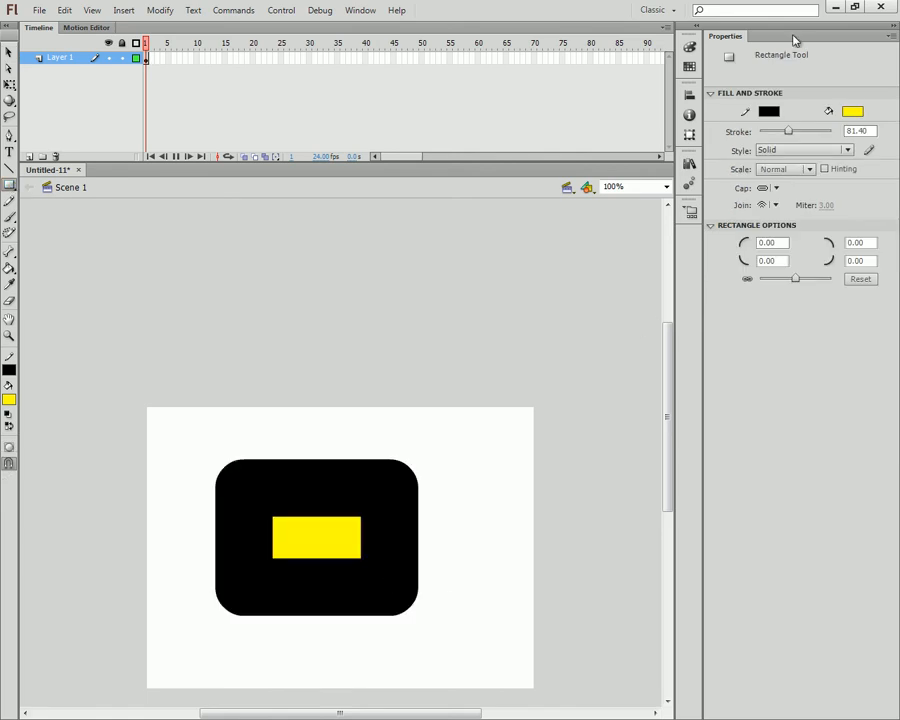
key("ctrl+z")
Set the Rectangle tool's stroke to 1, try it with a yellow square near the stage's upper-left corner, and undo the square
left_click(858, 131)
type("1")
key("Return")
right_click(862, 131)
left_click(183, 480)
left_click_drag(190, 436, 263, 508)
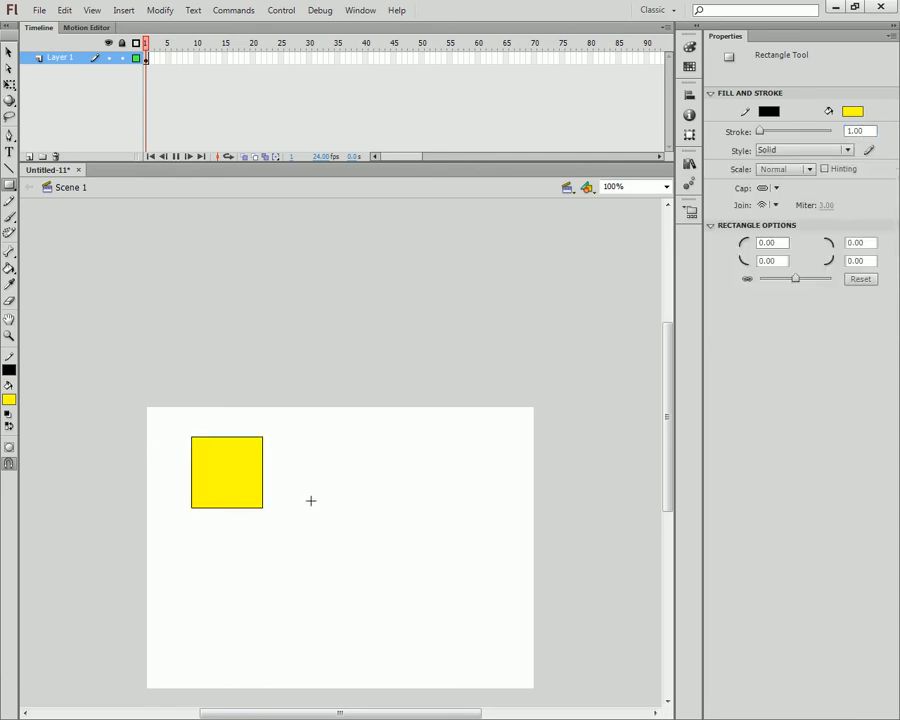
key("ctrl+z")
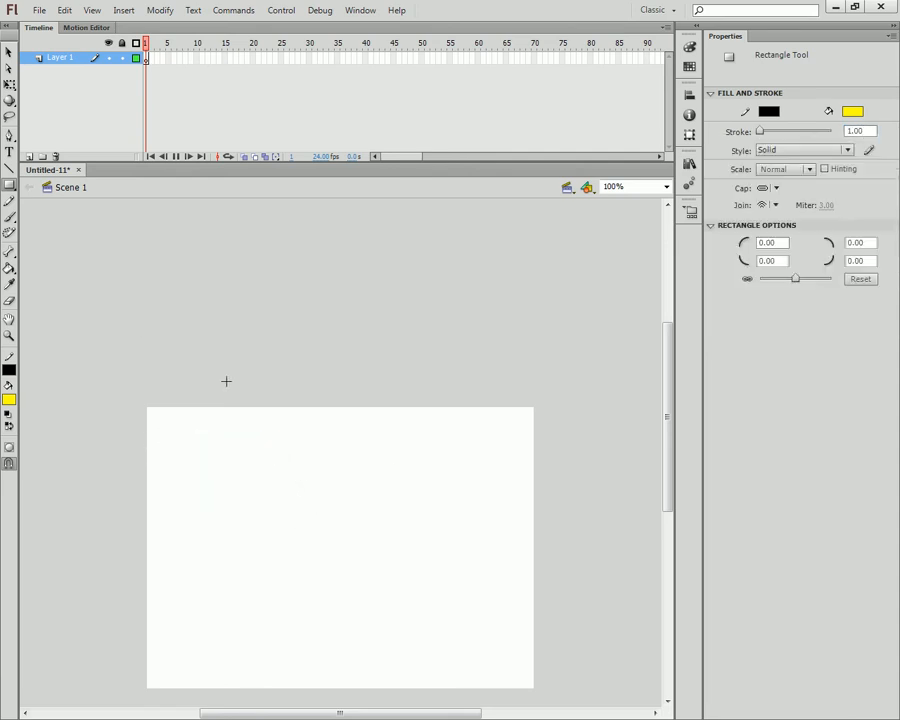
Switch to the Oval tool, draw a yellow oval on the upper part of the stage, and undo it
left_click(9, 185)
left_click(10, 190)
left_click(11, 189)
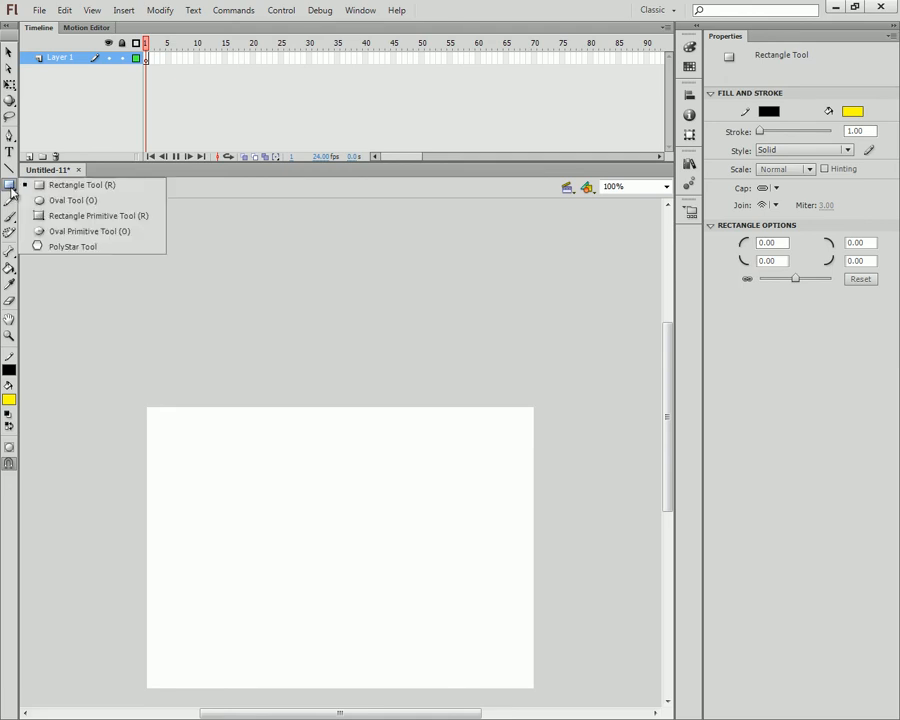
left_click(164, 315)
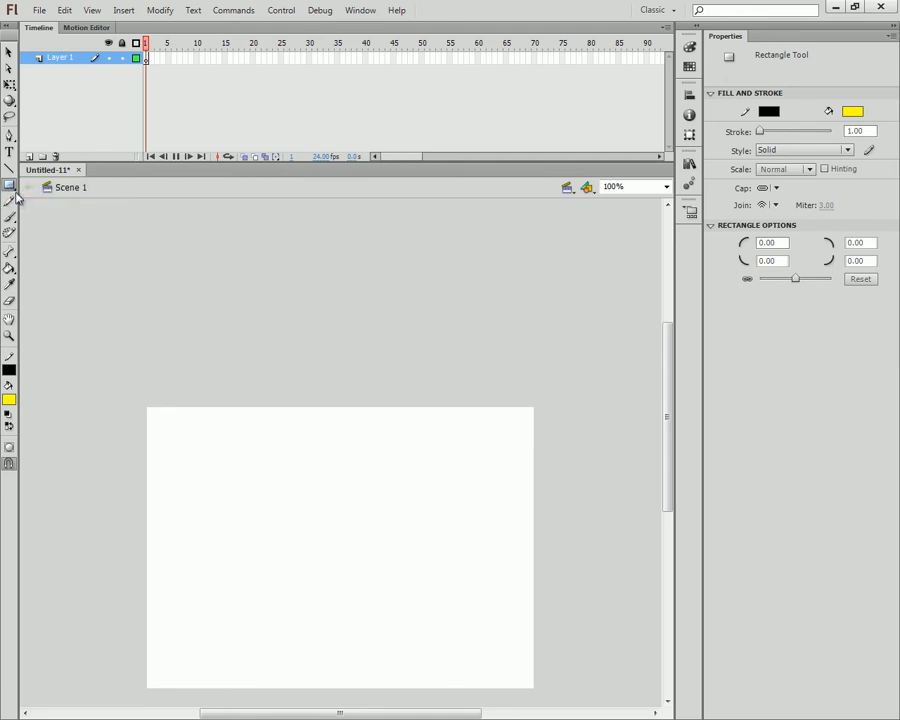
left_click(13, 198)
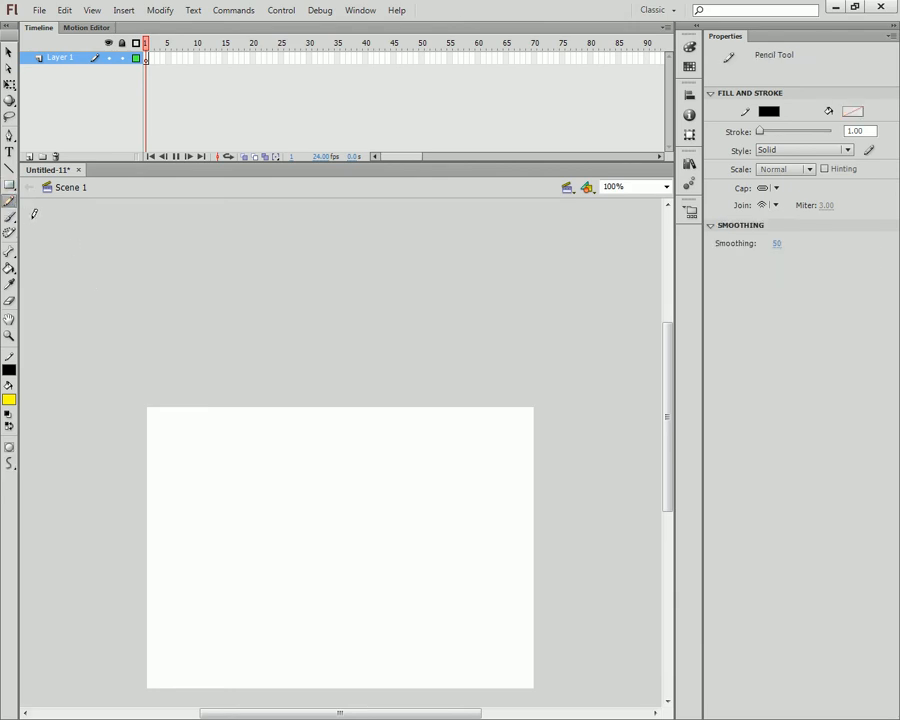
left_click_drag(9, 184, 44, 199)
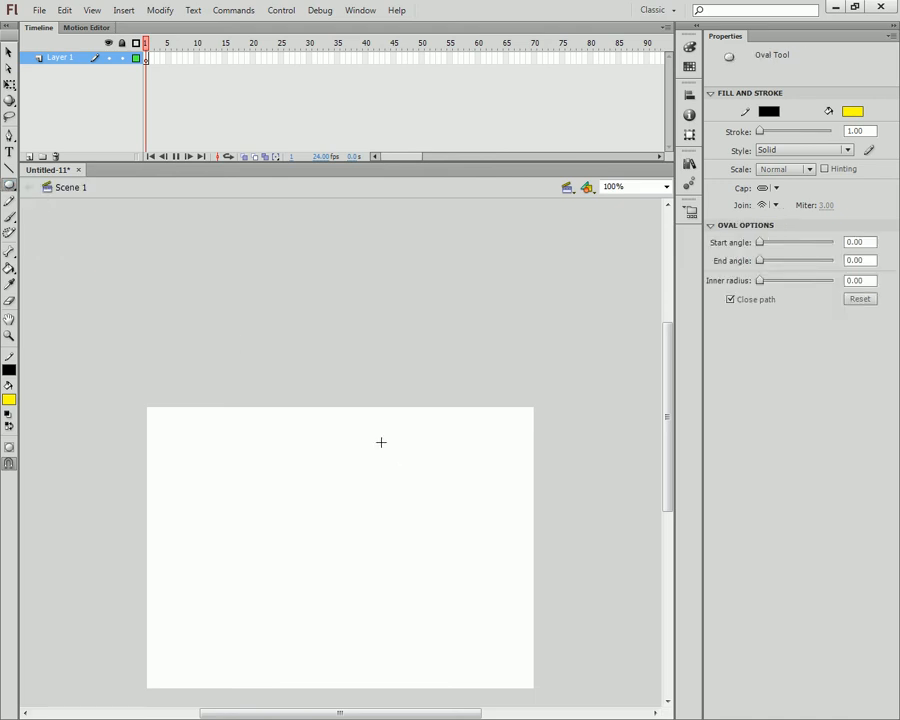
left_click_drag(200, 427, 341, 534)
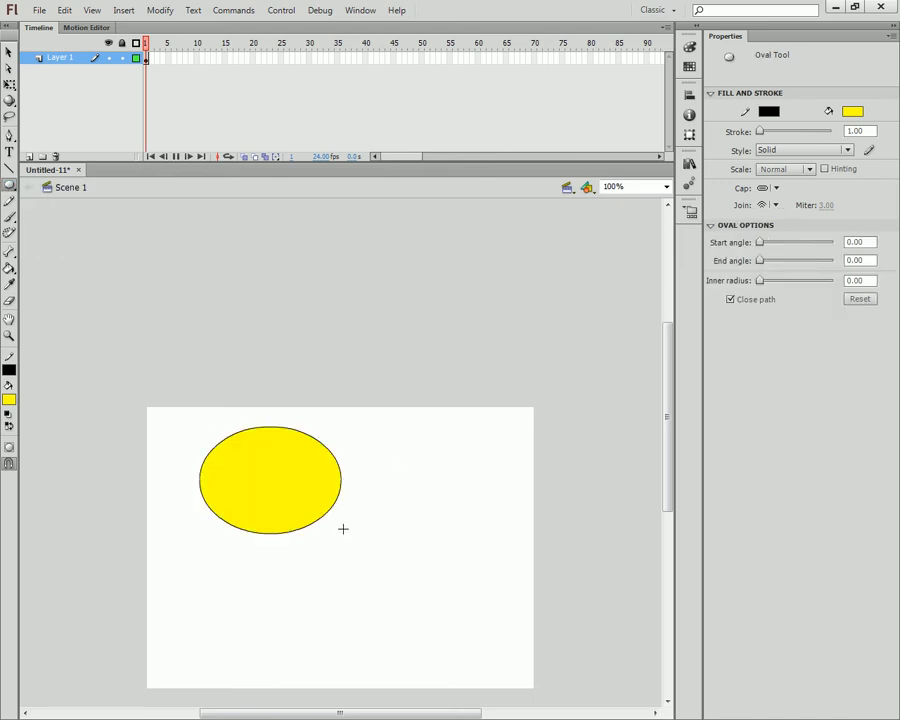
key("ctrl+z")
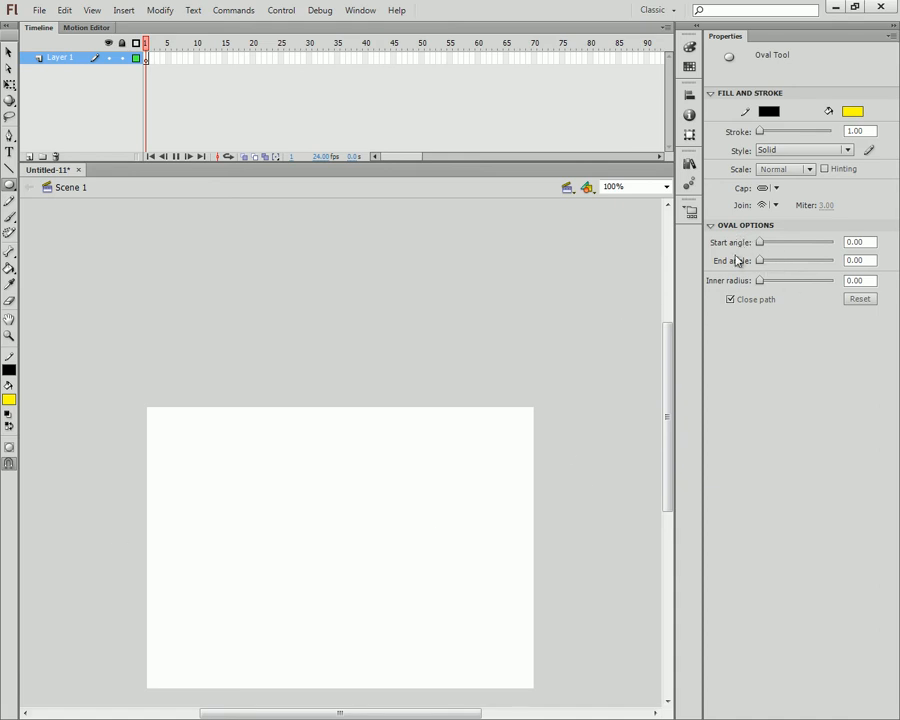
Draw a full yellow circle in the upper-left part of the stage, keeping the start and end angles at 0
left_click(710, 225)
left_click(710, 225)
left_click(856, 242)
left_click(816, 246)
left_click_drag(216, 436, 321, 519)
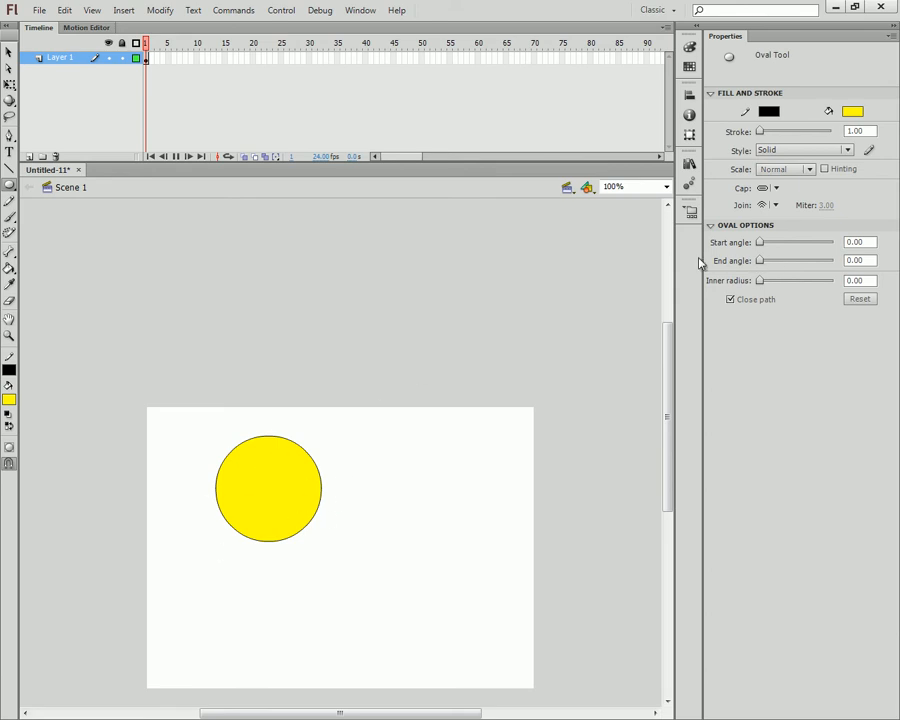
Set the oval start angle to 90 and draw a three-quarter circle beside the full circle
left_click(858, 242)
type("90")
key("Return")
left_click_drag(385, 482, 459, 536)
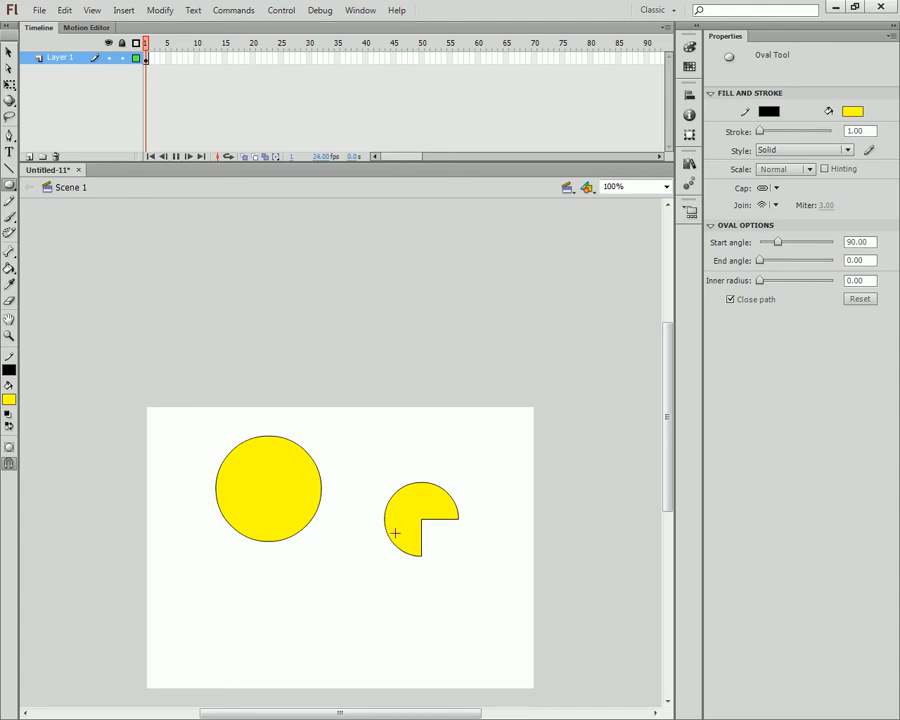
right_click(463, 527)
left_click(460, 519)
Set the oval start angle to 180 and draw a half circle below the three-quarter circle
left_click(786, 244)
type("180")
key("Return")
left_click_drag(346, 583, 428, 647)
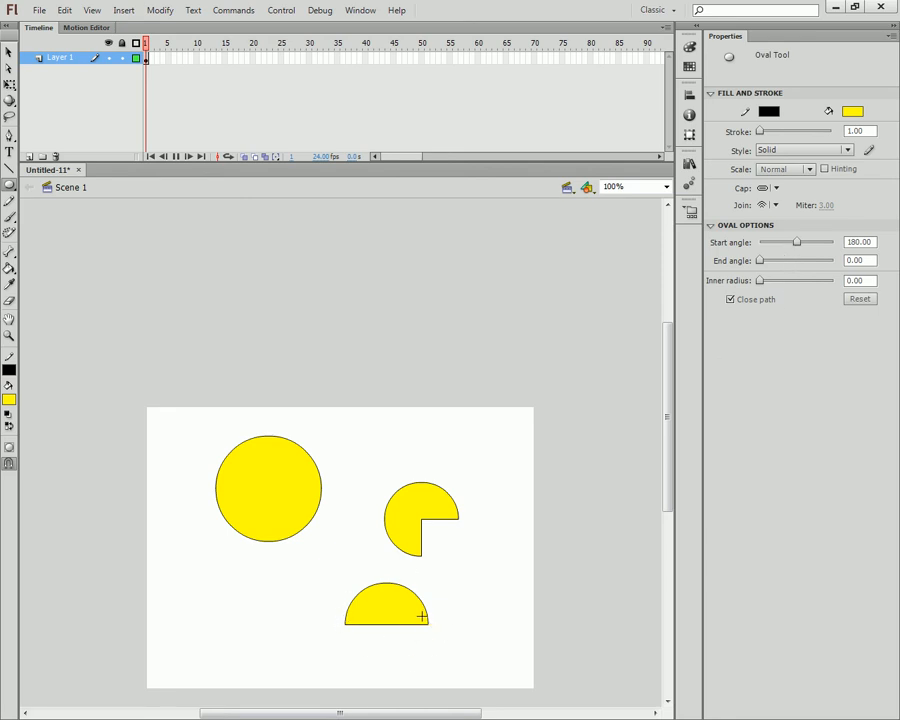
Set the oval start angle to 270 and draw a small quarter circle above the three-quarter circle
left_click(874, 242)
type("270")
key("Return")
left_click_drag(383, 429, 418, 461)
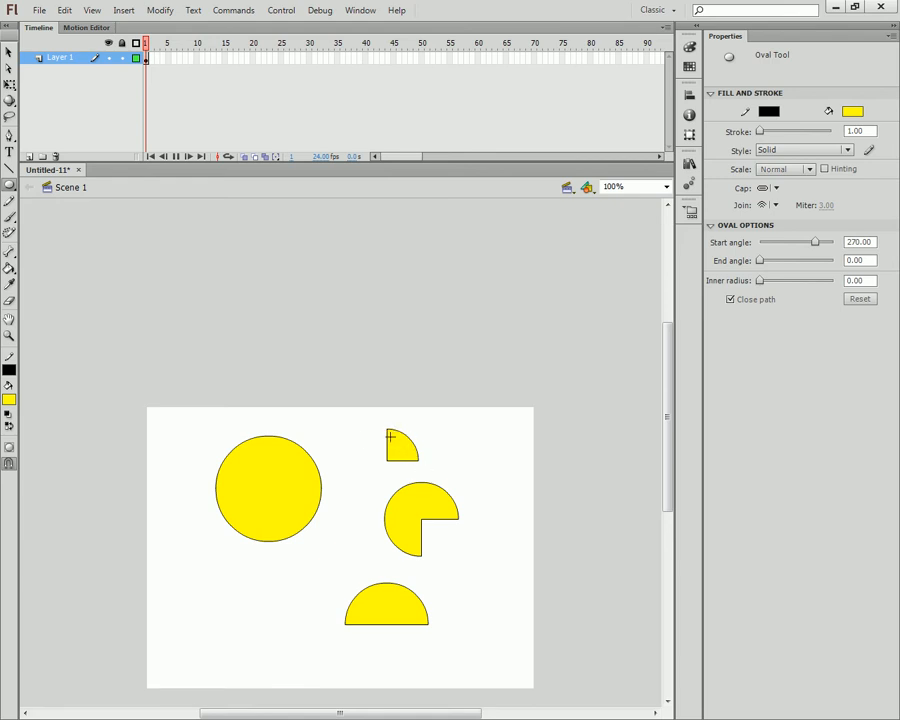
Delete all the oval shapes from the stage
left_click(8, 51)
left_click_drag(487, 337, 189, 663)
key("Delete")
Set the Oval tool's start angle to 360 and draw a circle near the middle of the empty stage
left_click(10, 186)
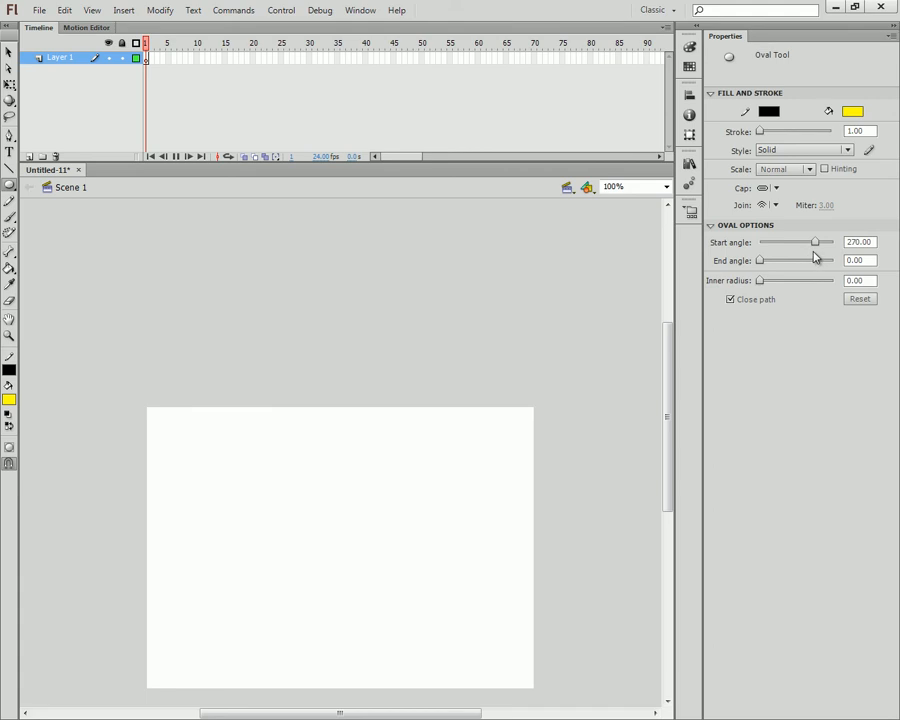
left_click_drag(810, 246, 840, 250)
mouse_move(370, 548)
left_mouse_down()
mouse_move(279, 476)
mouse_move(279, 457)
left_mouse_up()
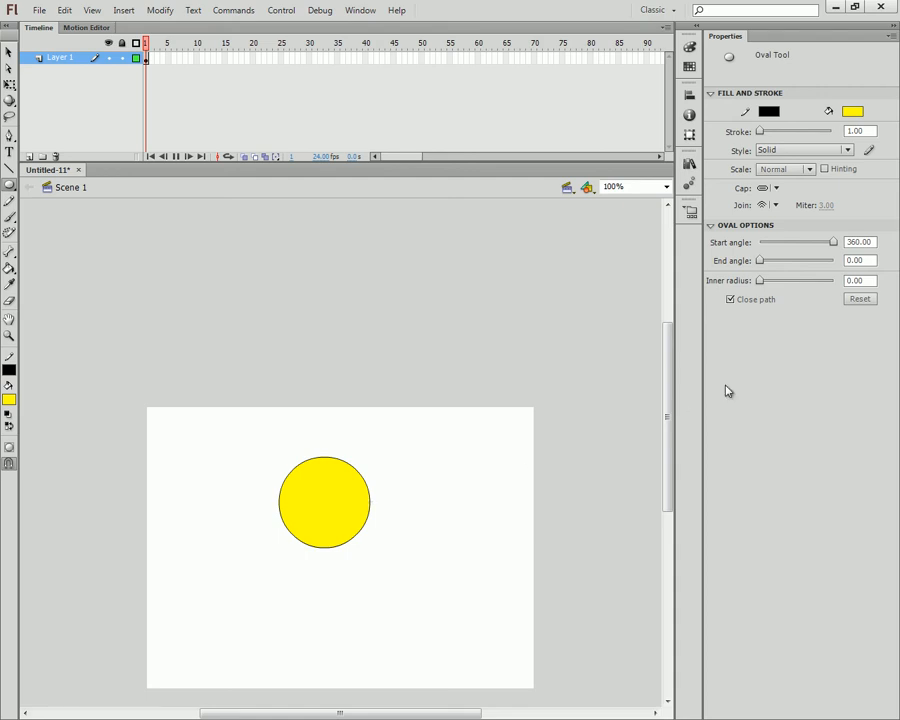
Set the oval start angle to 0 and end angle to 90, and draw a quarter circle in the stage's lower-right area
left_click_drag(833, 245, 750, 247)
left_click(796, 262)
type("90")
key("Return")
left_click_drag(430, 563, 485, 607)
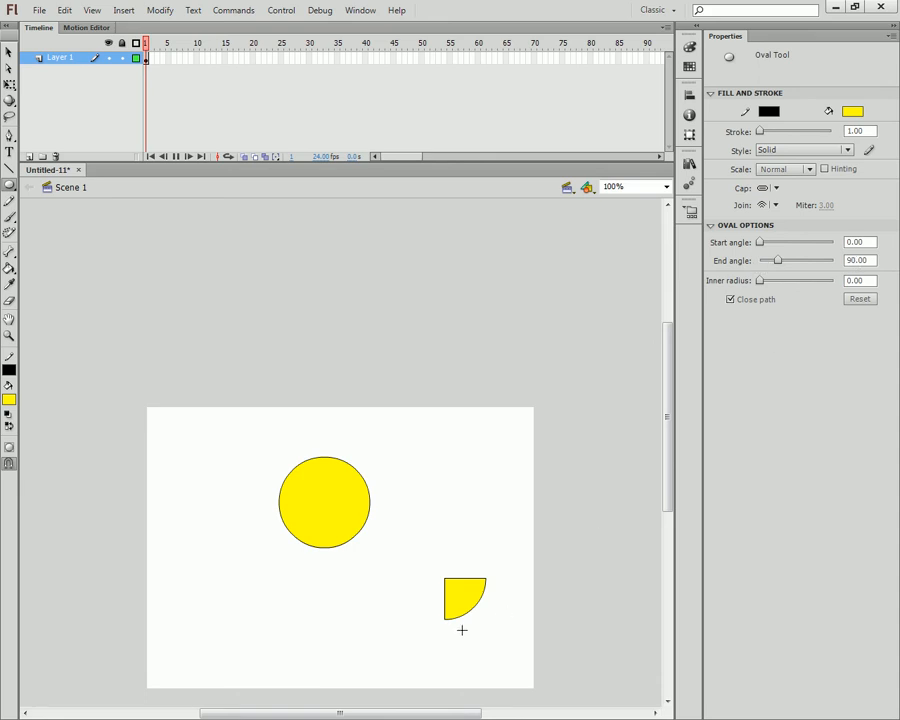
Set the oval end angle to 0 and start angle to 90, and draw a three-quarter circle above the quarter circle
left_click_drag(778, 260, 748, 263)
left_click(858, 242)
type("90")
key("Return")
mouse_move(488, 482)
left_mouse_down()
mouse_move(422, 530)
mouse_move(421, 549)
left_mouse_up()
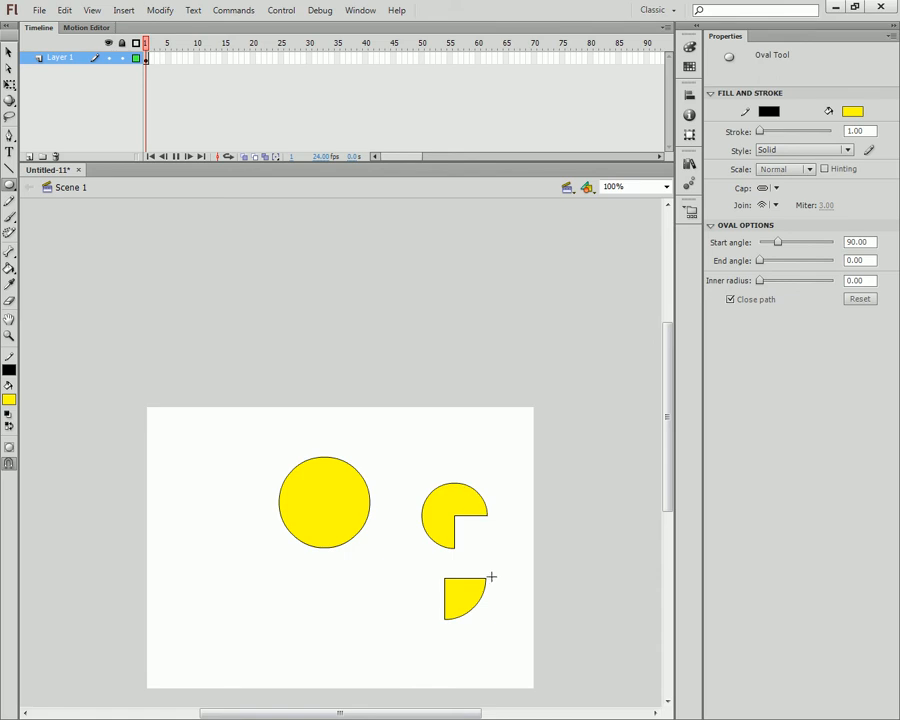
Set the oval start angle to 0 and end angle to 180, and draw a half circle below the central circle
left_click(8, 51)
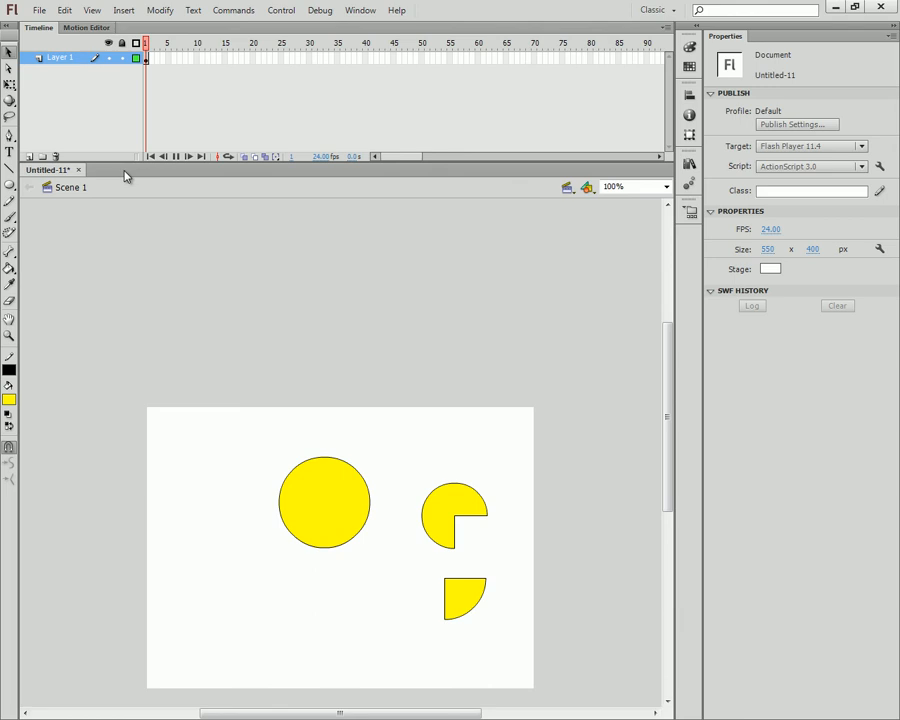
left_click(9, 184)
left_click(858, 242)
type("0")
key("Return")
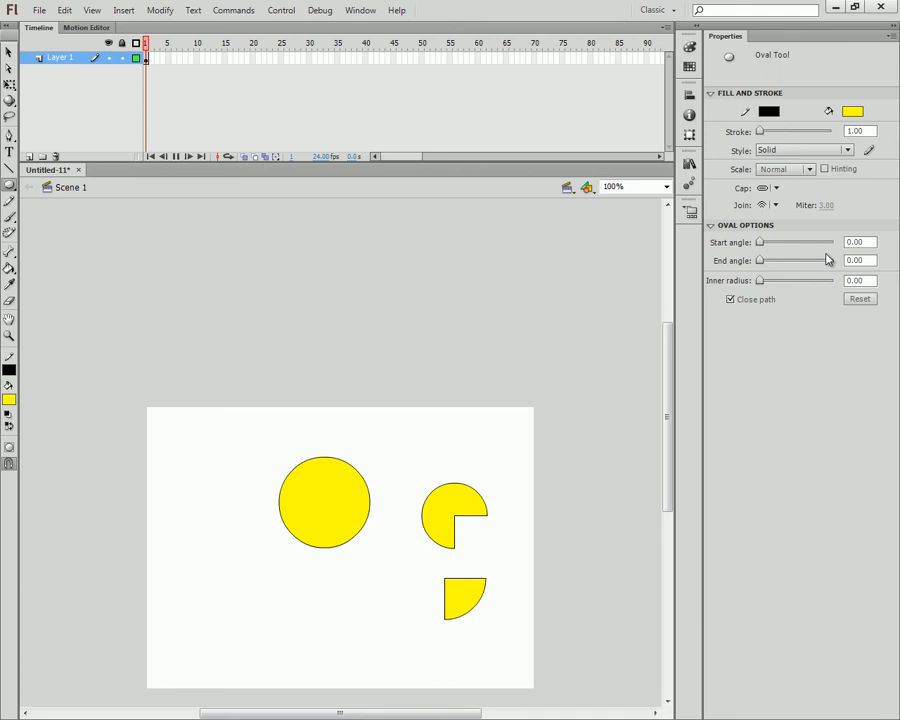
left_click(855, 260)
type("80")
key("Return")
type("180")
key("Return")
left_click_drag(298, 592, 379, 633)
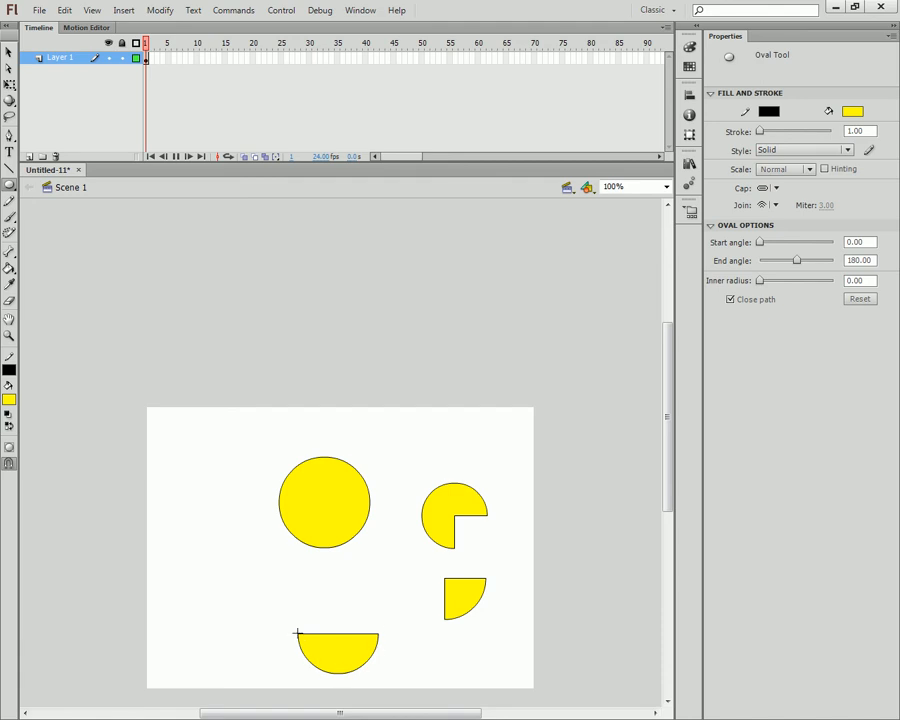
Set the oval end angle to 270 and draw a three-quarter circle in the stage's lower-left area
left_click(744, 258)
type("270")
key("Return")
left_click_drag(171, 556, 245, 630)
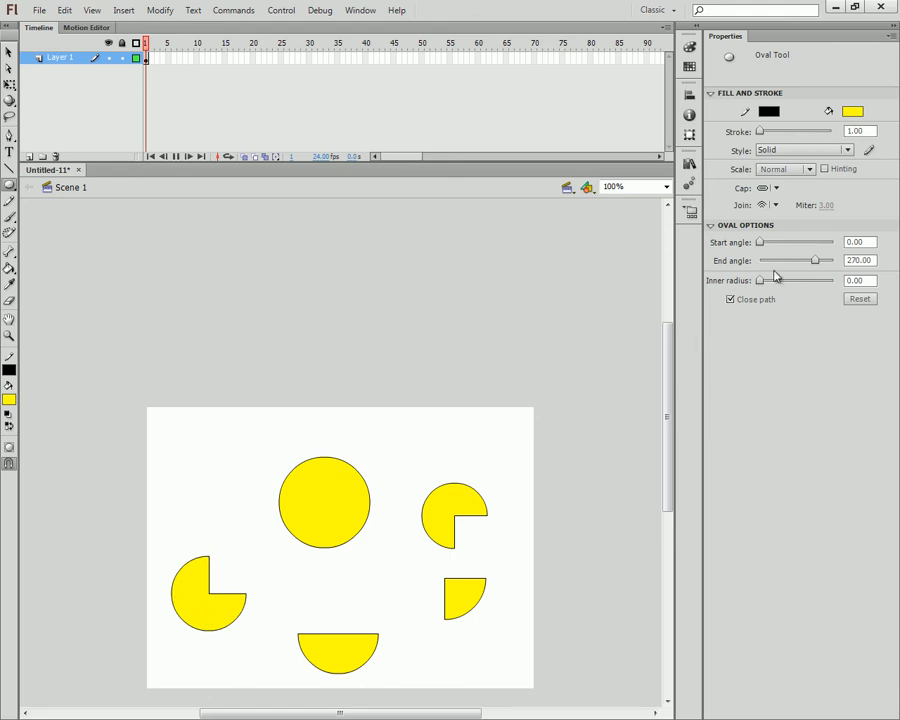
Set the oval end angle to 360 and draw a small full circle near the stage's upper-left corner
left_click(858, 260)
type("360")
key("Return")
left_click_drag(172, 442, 218, 488)
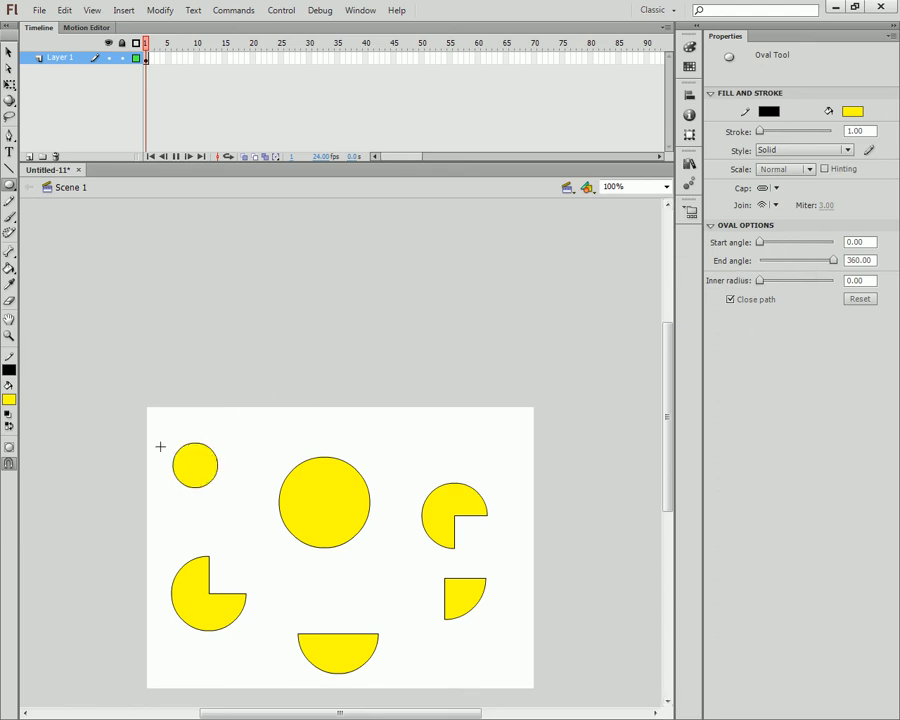
Set the oval end angle to 0 and inner radius to 50, and draw a ring to the upper right of the central circle
left_click_drag(833, 260, 669, 261)
left_click(848, 281)
type("50")
key("Return")
left_click_drag(382, 438, 433, 489)
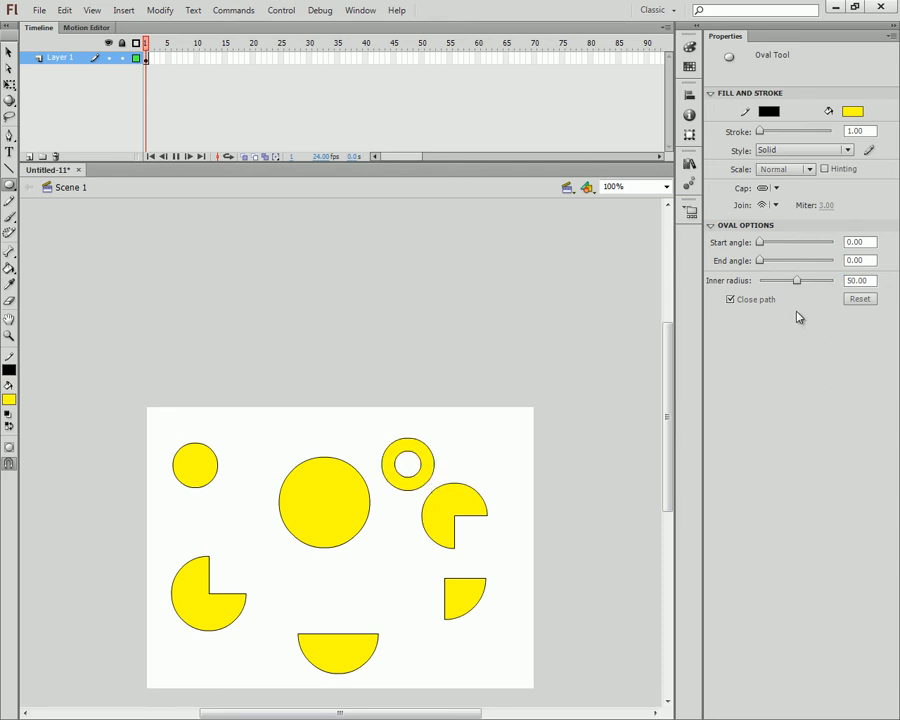
Set the oval inner radius to 25 and draw a small ring to the upper left of the central circle
left_click(871, 281)
left_click(861, 282)
double_click(860, 281)
type("25")
key("Return")
left_click_drag(234, 423, 271, 458)
Set the oval inner radius to 99 and draw a thin ring between the lower-left three-quarter circle and the half circle
left_click(779, 282)
left_click_drag(779, 284, 835, 282)
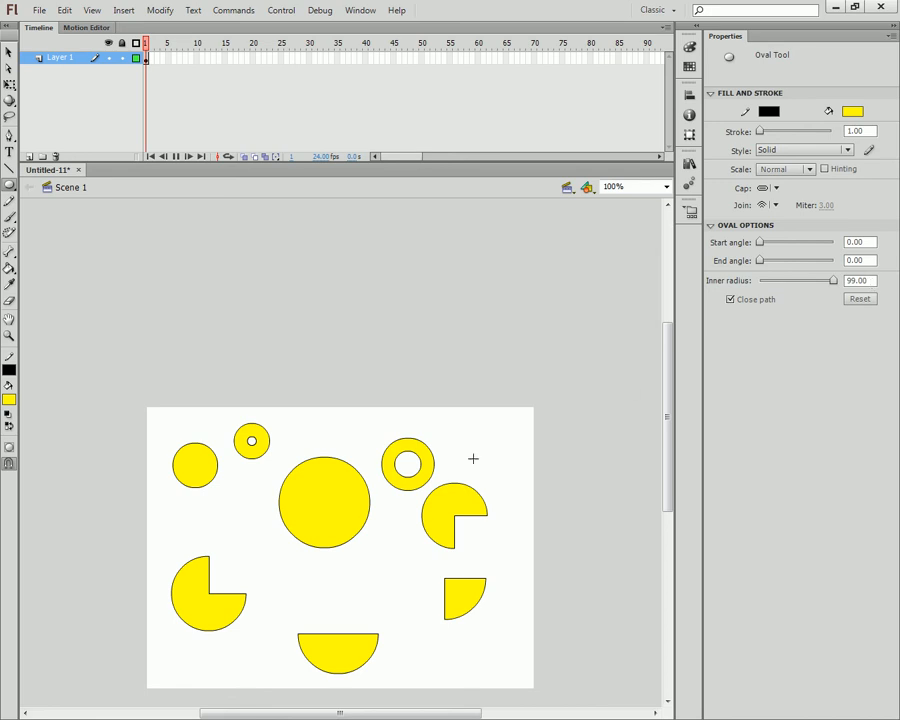
left_click_drag(249, 559, 313, 594)
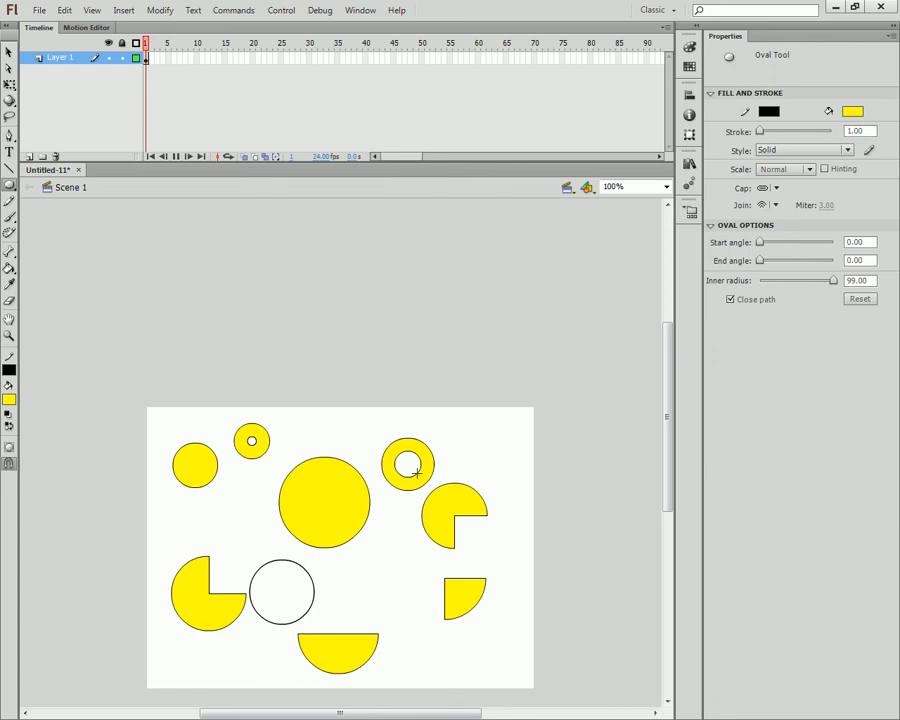
Reset the oval inner radius to 0 and delete all the yellow oval shapes from the stage
left_click_drag(836, 283, 743, 287)
left_click(8, 51)
left_click_drag(92, 326, 570, 685)
key("Delete")
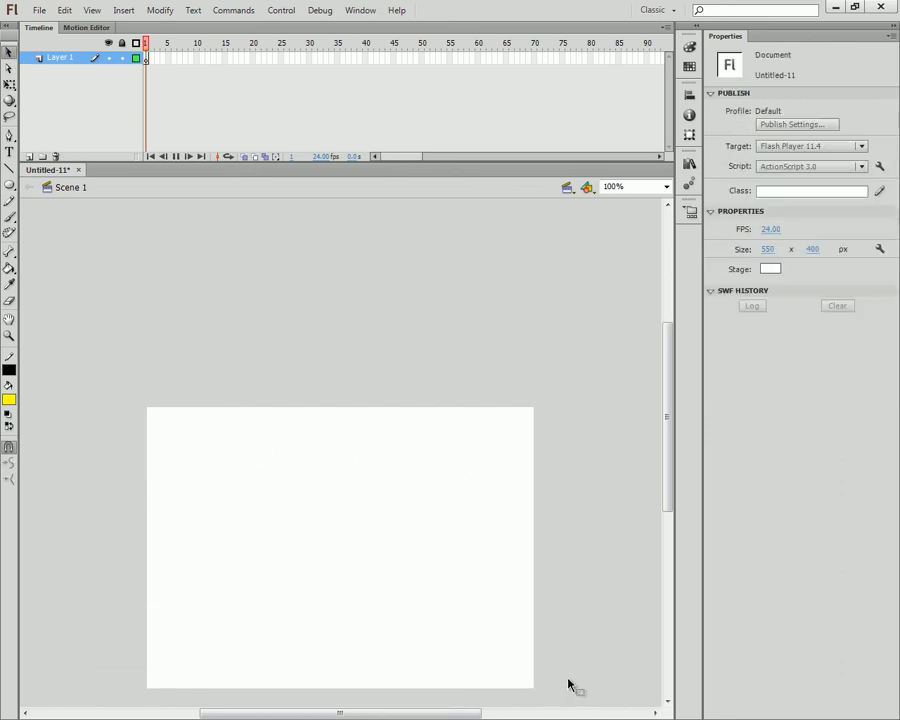
Draw a magenta ring with an inner radius of 49.50 near the stage's upper-left corner using the Oval tool
key("o")
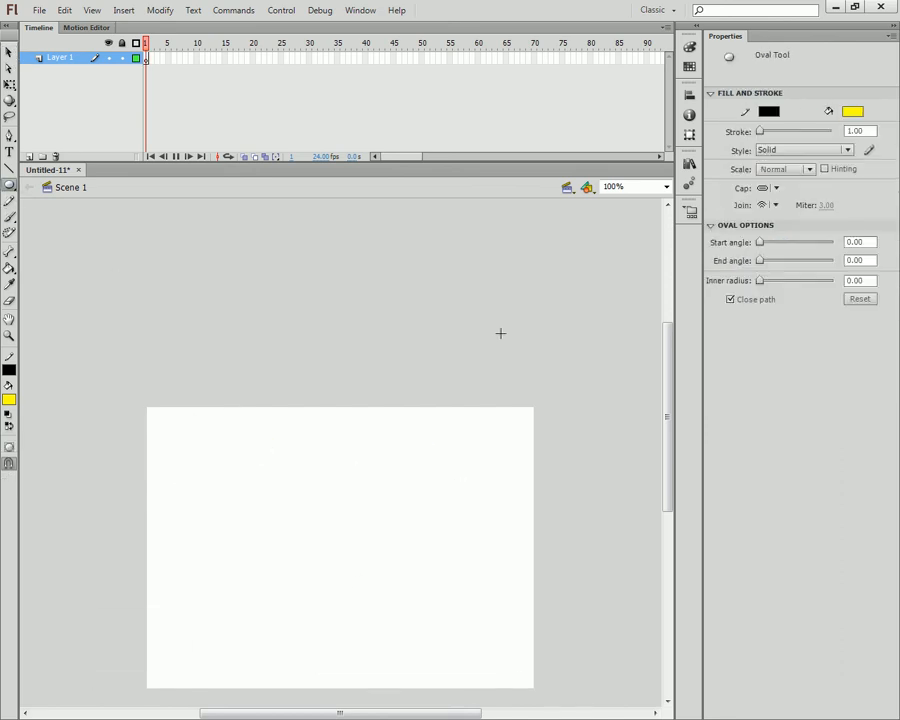
left_click(8, 399)
left_click(21, 541)
left_click_drag(759, 280, 797, 281)
left_click_drag(190, 424, 246, 480)
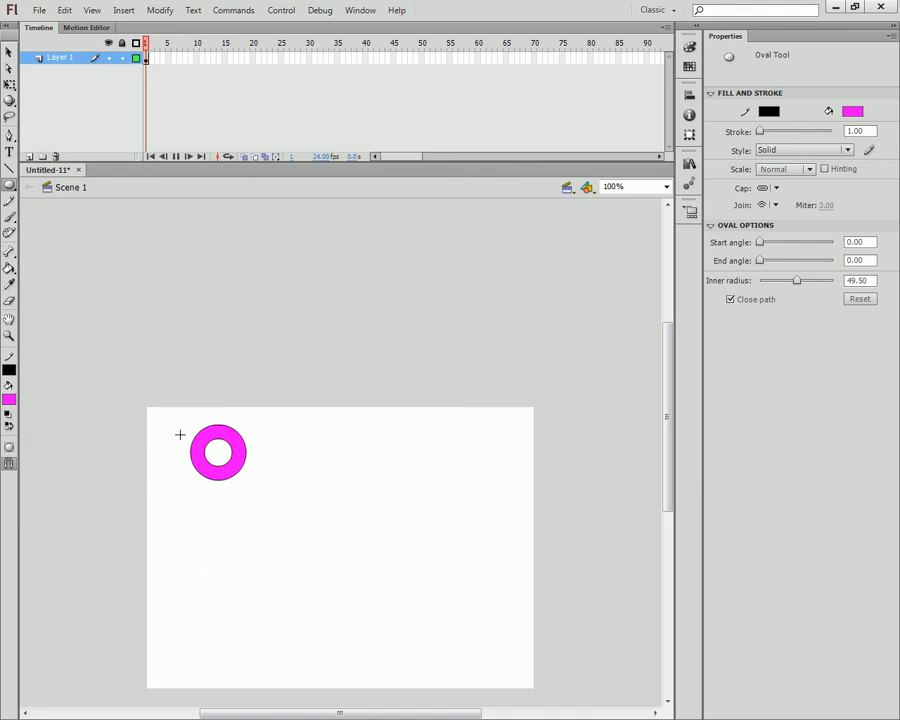
left_click(8, 51)
left_click(8, 400)
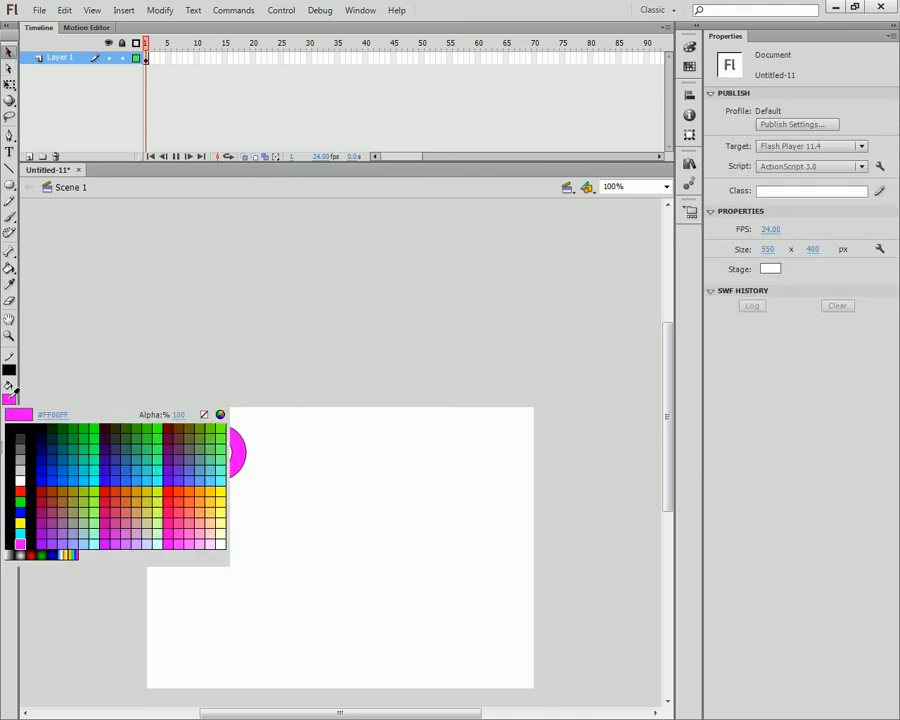
left_click(6, 408)
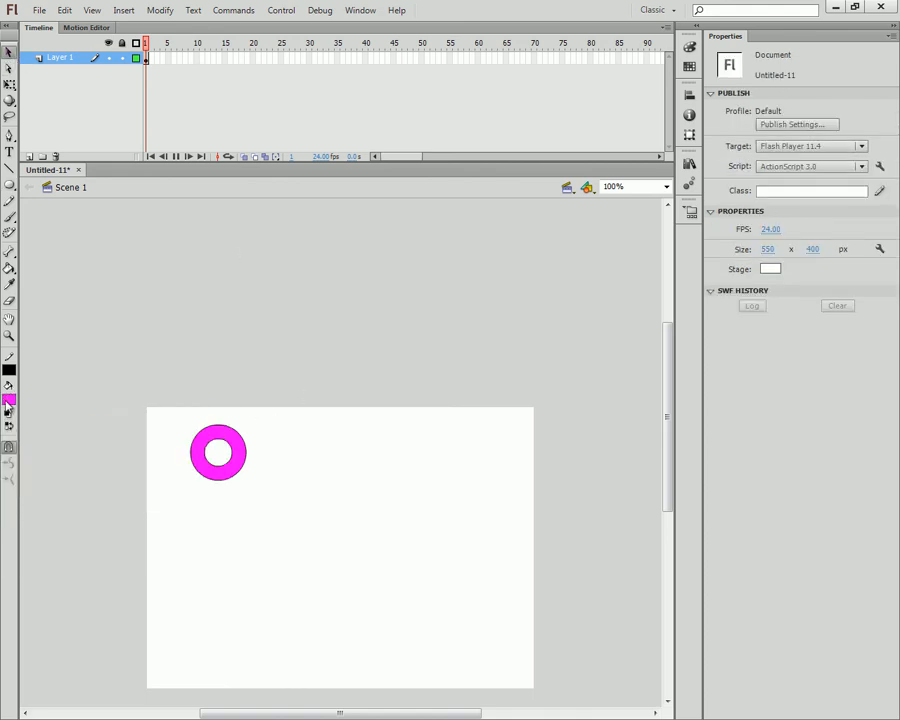
Set the oval inner radius to 50 and start angle to 90, and draw a three-quarter ring near the stage's upper center
left_click(9, 184)
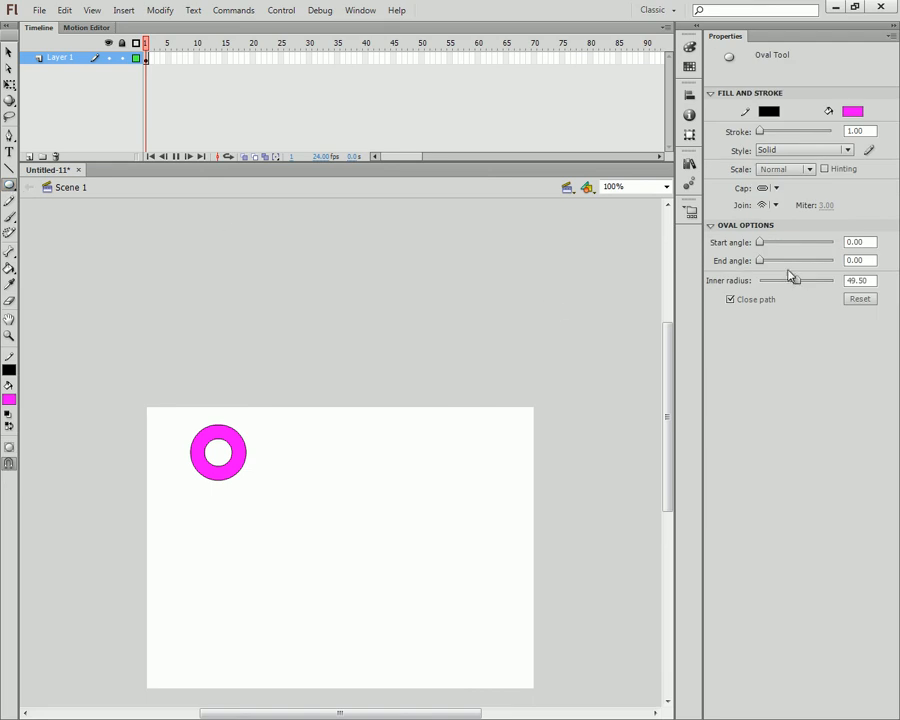
left_click_drag(874, 283, 823, 285)
type("50")
key("Return")
left_click_drag(872, 242, 845, 242)
type("90")
key("Return")
left_click_drag(322, 459, 379, 516)
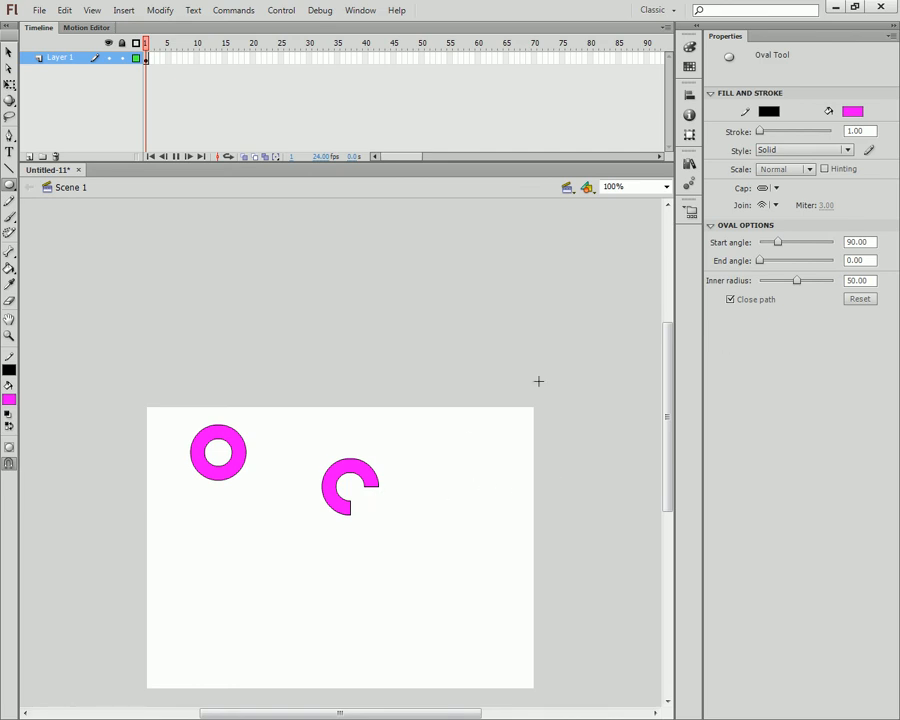
Set the oval end angle to 180 and draw a quarter-ring segment below the three-quarter ring
left_click_drag(764, 261, 770, 262)
left_click(871, 260)
type("185")
type("0")
key("Return")
left_click_drag(389, 584, 323, 609)
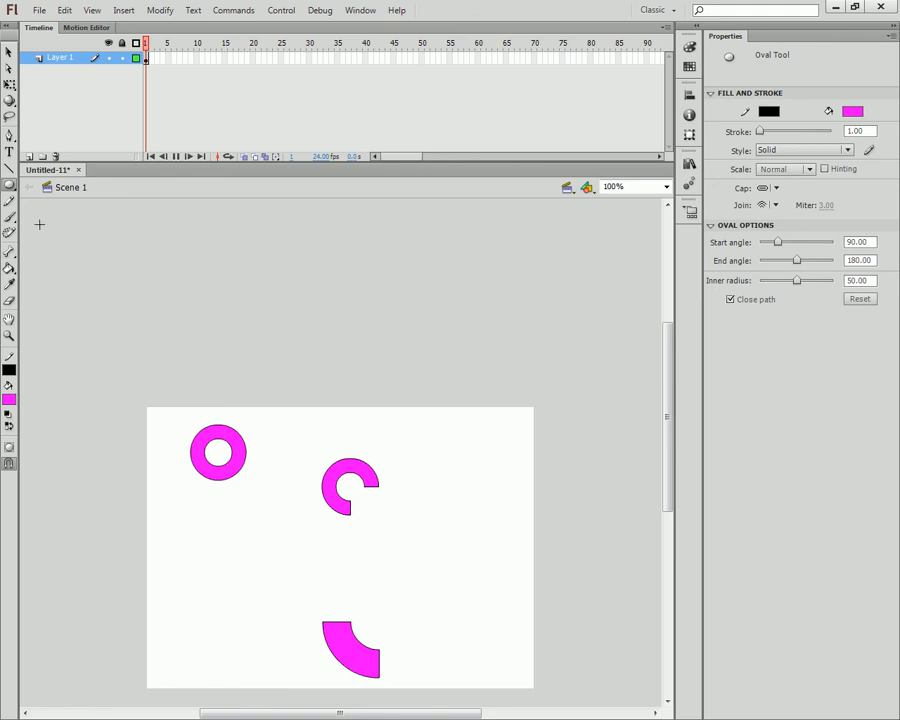
Brush a small magenta dot at the quarter ring's center point, and reset the oval start angle, end angle and inner radius to 0
key("b")
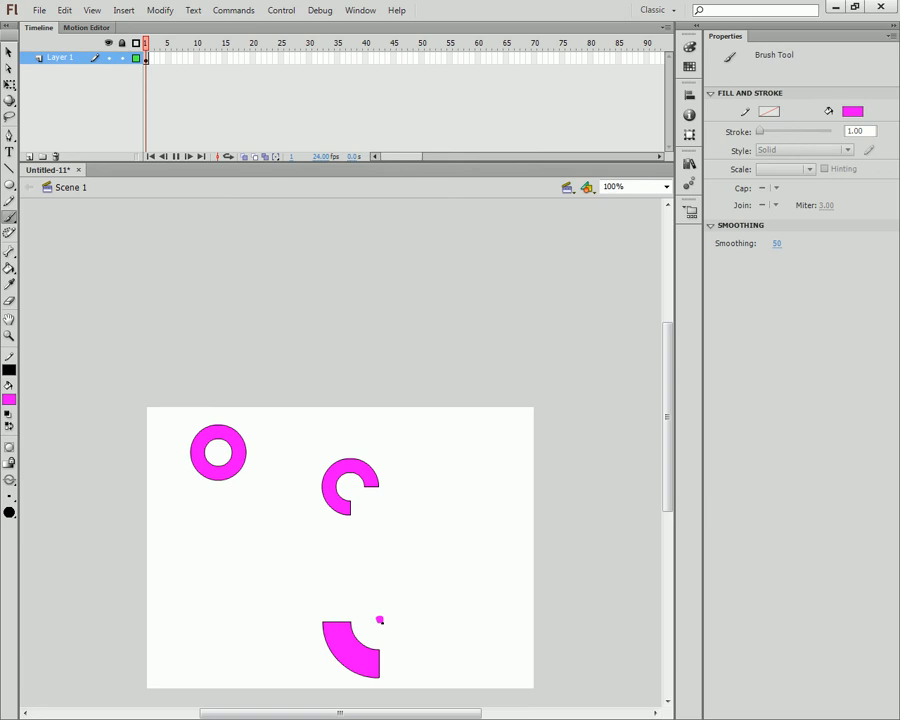
key("o")
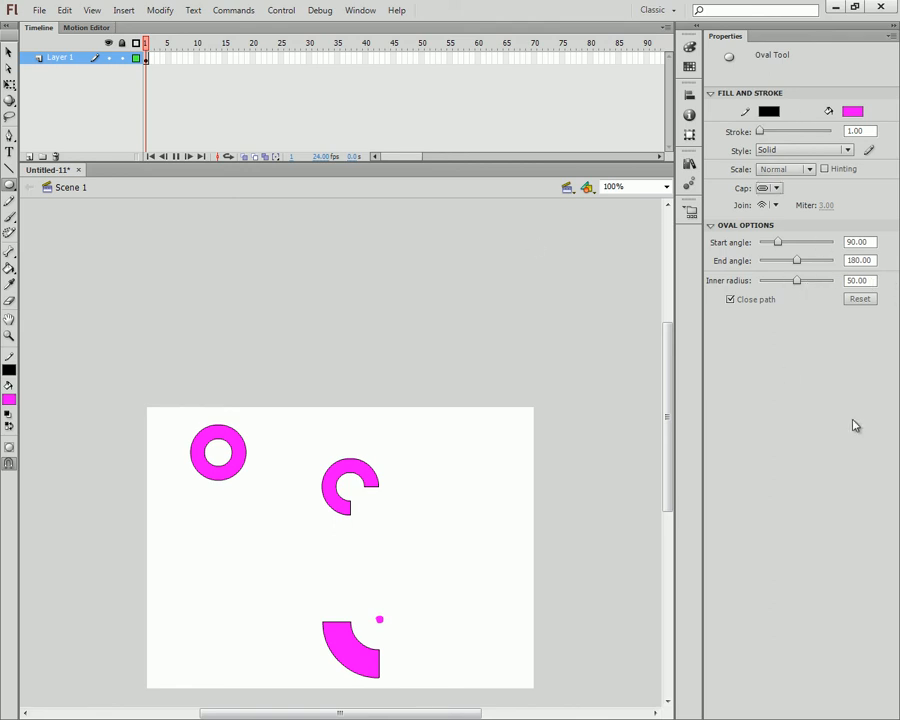
left_click_drag(779, 243, 718, 282)
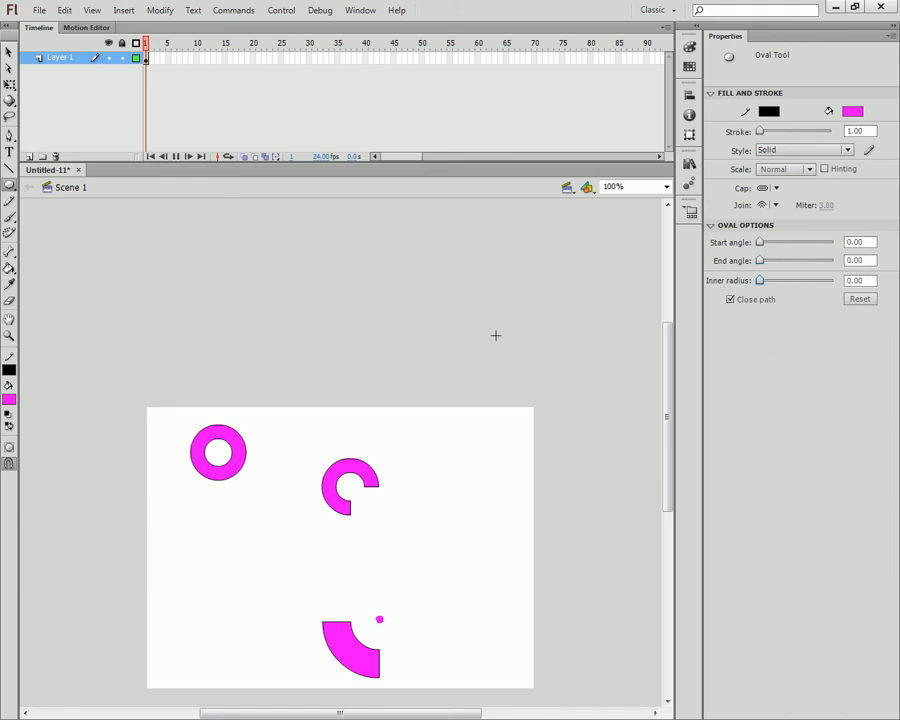
Switch from the Oval tool to the PolyStar tool
left_click(12, 188)
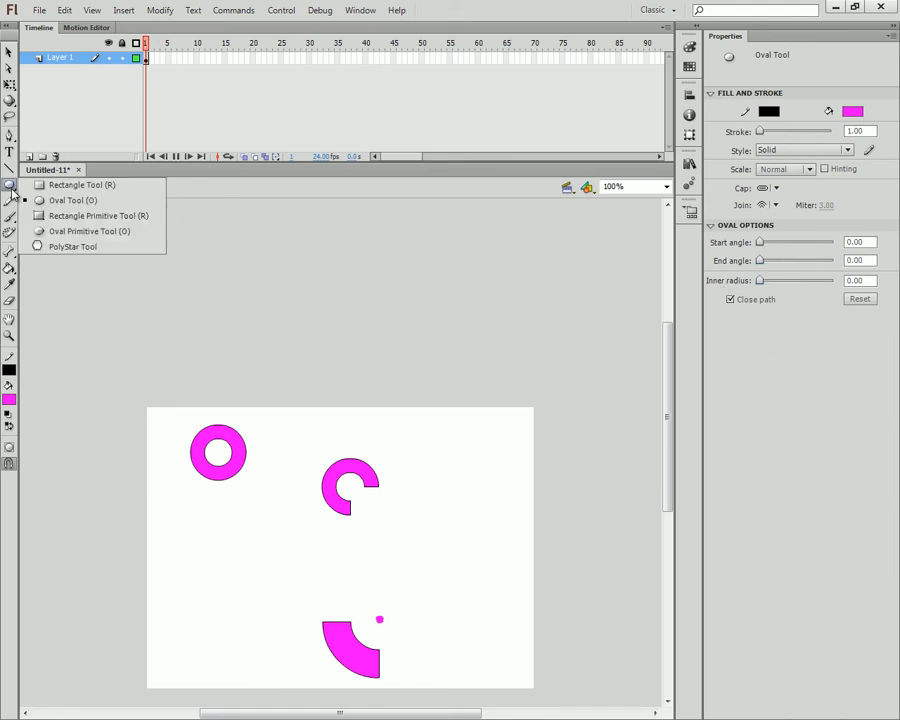
left_click(11, 189)
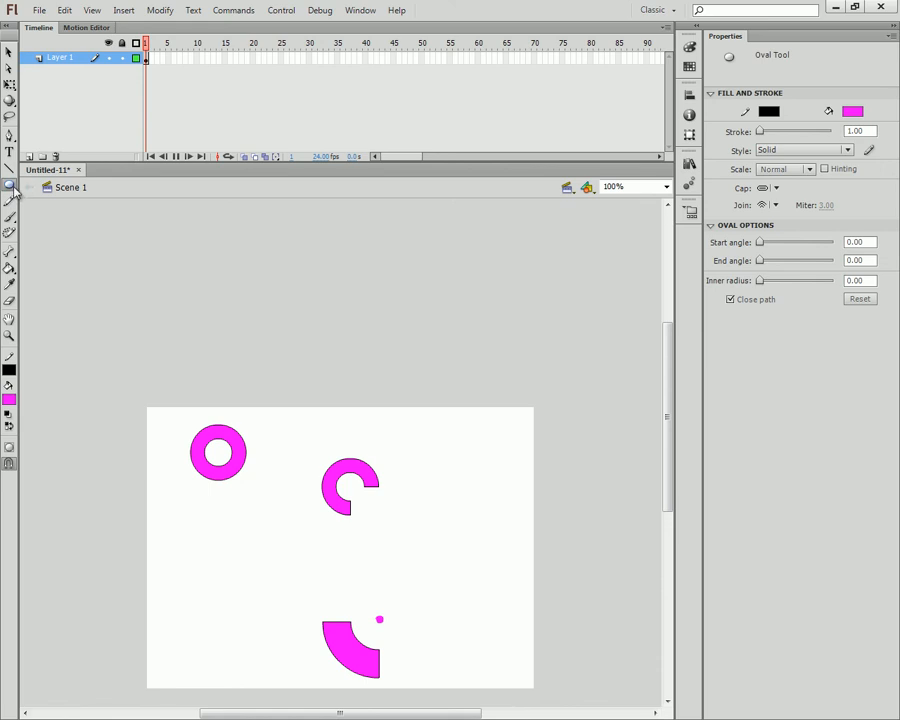
left_click(14, 190)
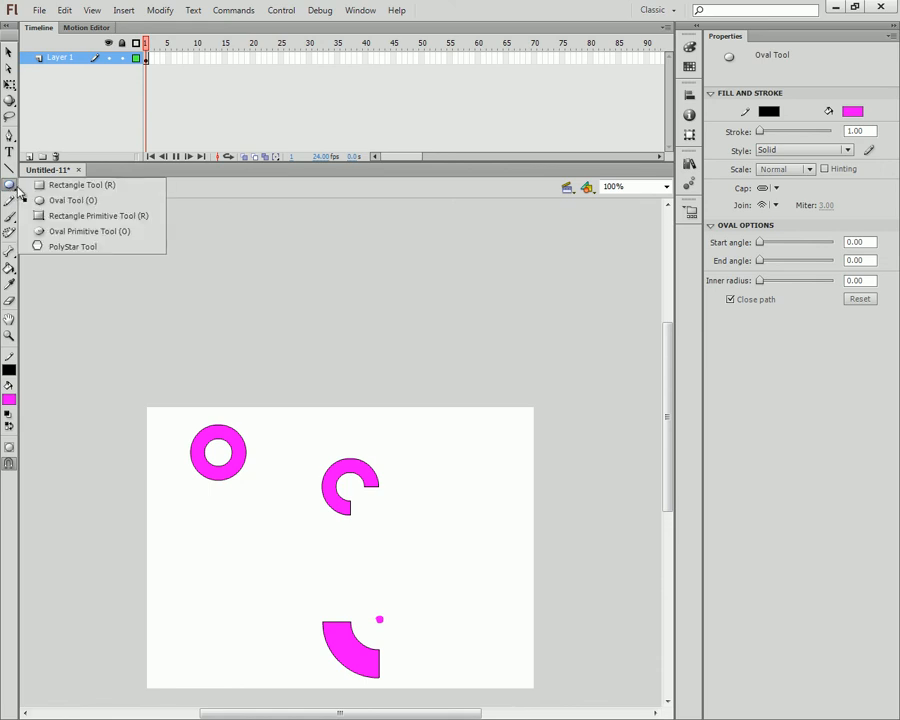
left_click(50, 248)
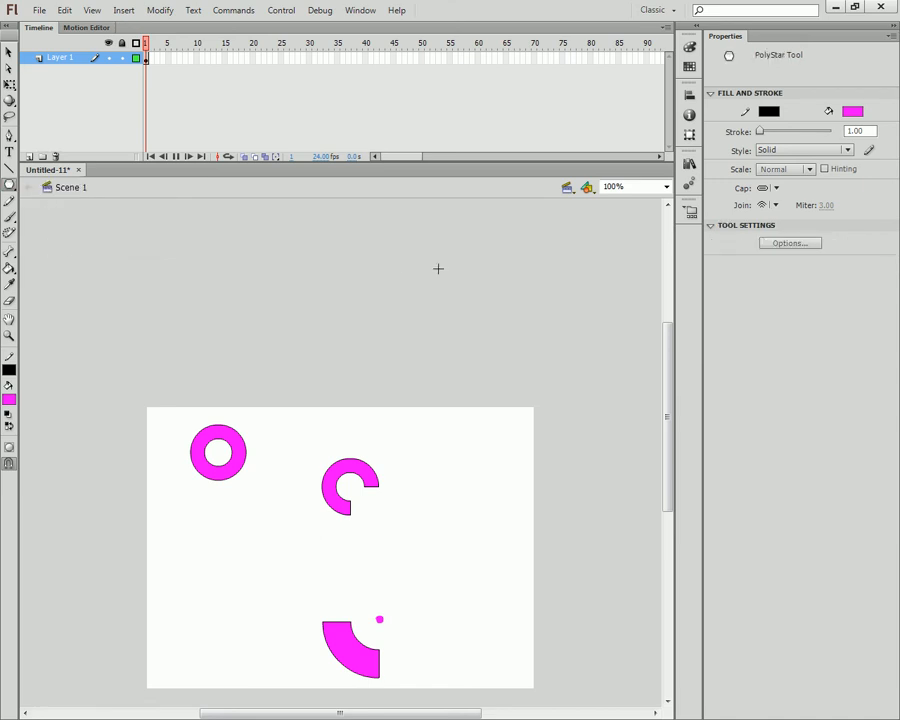
Delete the magenta rings, the ring segment and the dot from the stage
left_click(8, 51)
left_click_drag(163, 311, 516, 703)
key("Delete")
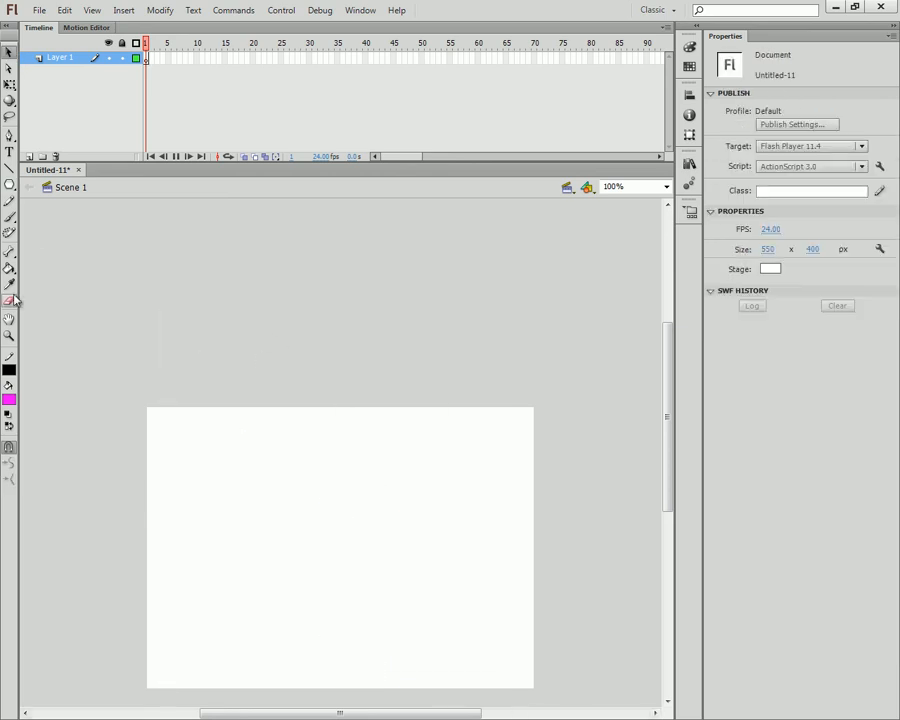
Draw a magenta pentagon near the stage's upper-left corner with the PolyStar tool and look at its tool settings
left_click(9, 185)
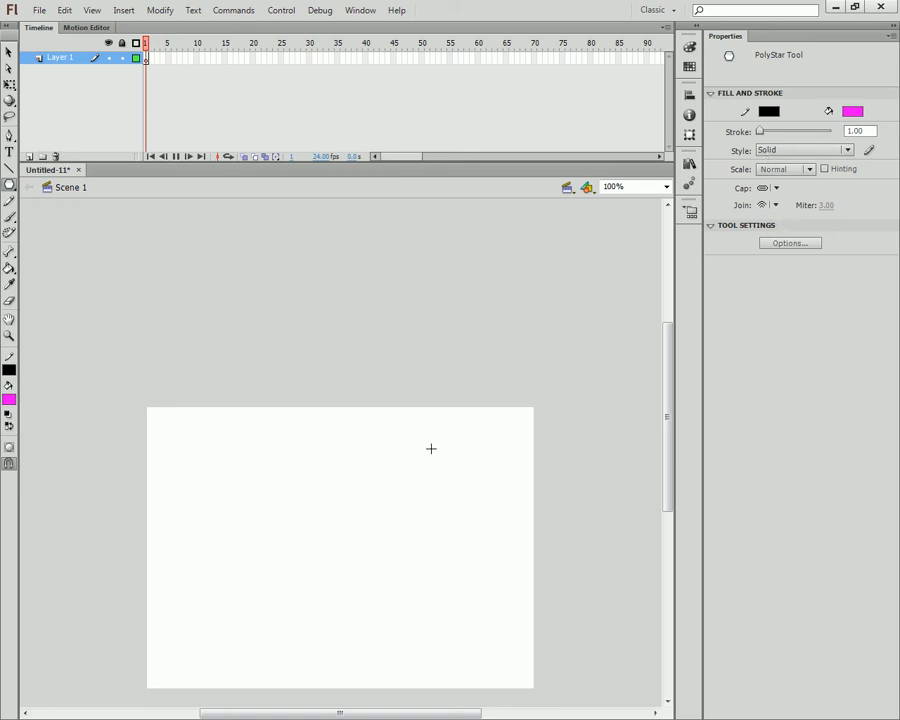
left_click_drag(200, 455, 223, 428)
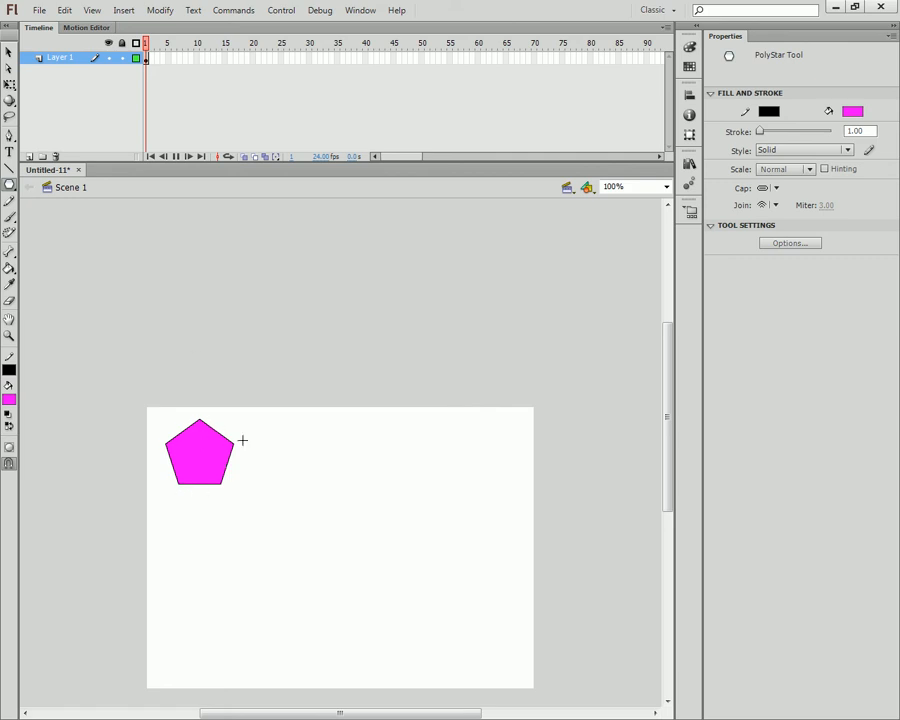
left_click(792, 244)
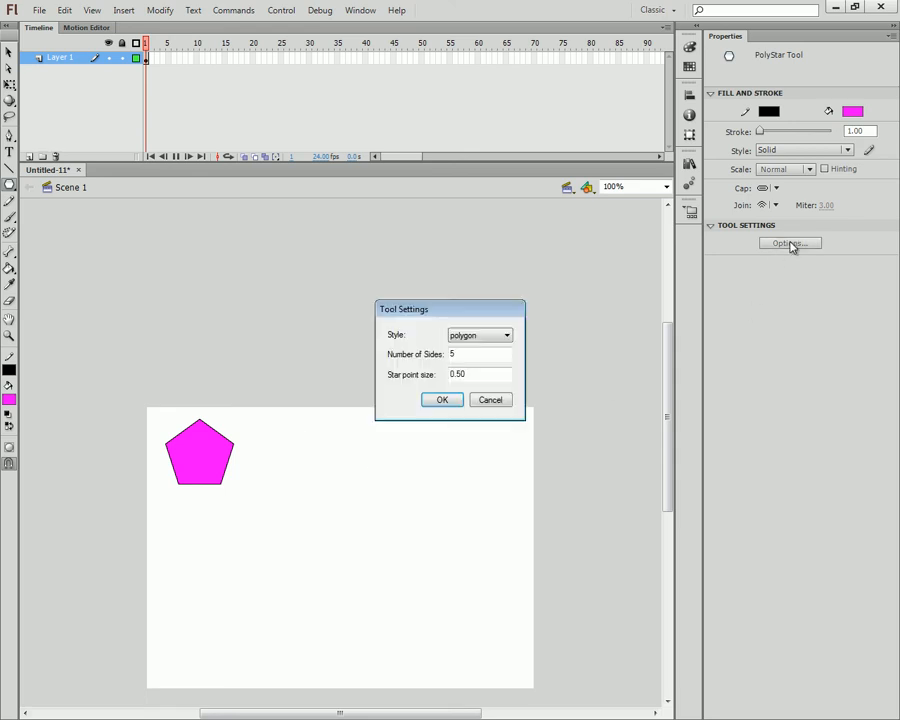
left_click(491, 401)
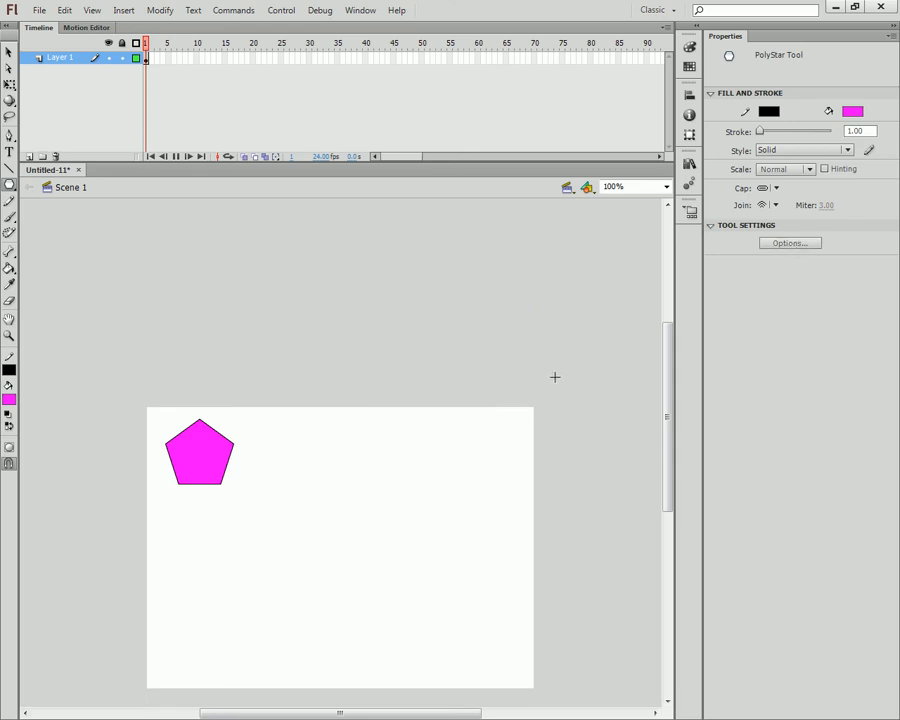
Set the polygon's number of sides to 3 and draw a magenta downward-pointing triangle beside the pentagon
left_click(787, 245)
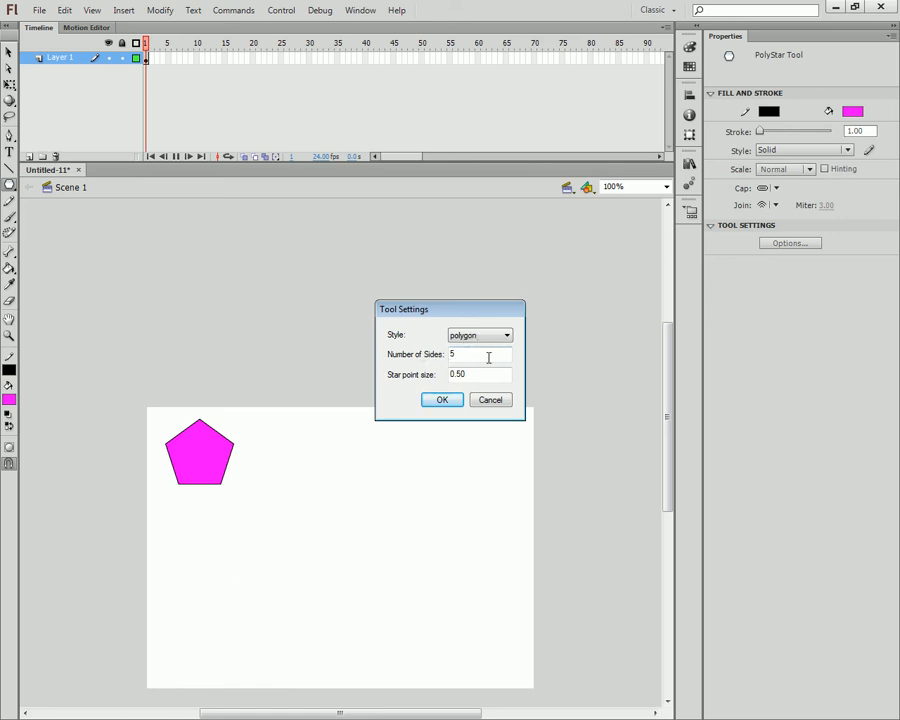
left_click_drag(489, 356, 393, 363)
left_click(444, 402)
left_click_drag(305, 462, 353, 522)
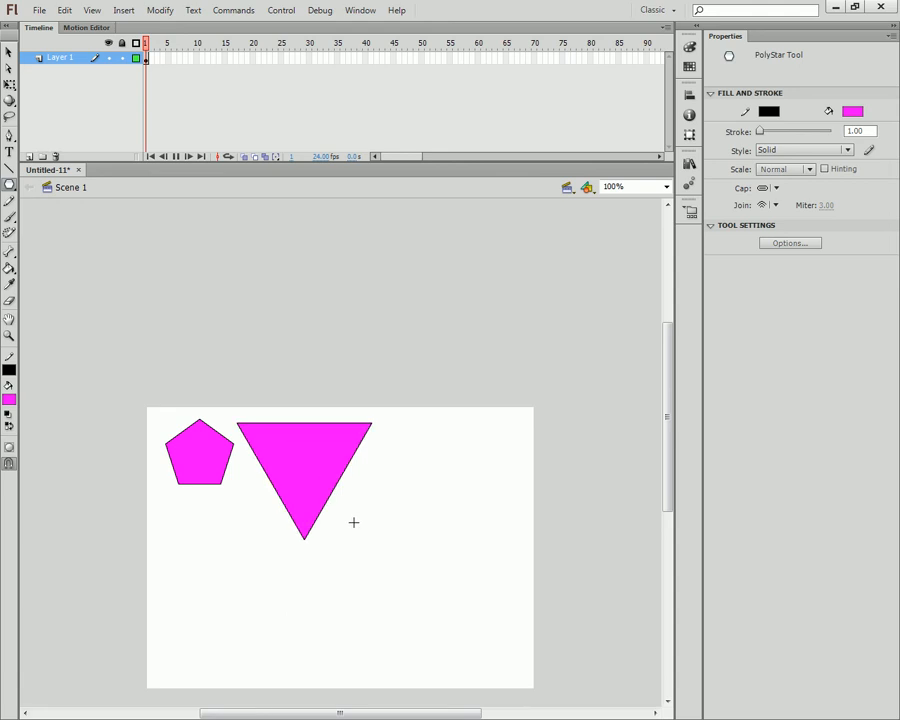
Set the number of sides to 8 and the fill to red, and draw a large octagon in the stage's lower-right area
left_click(800, 243)
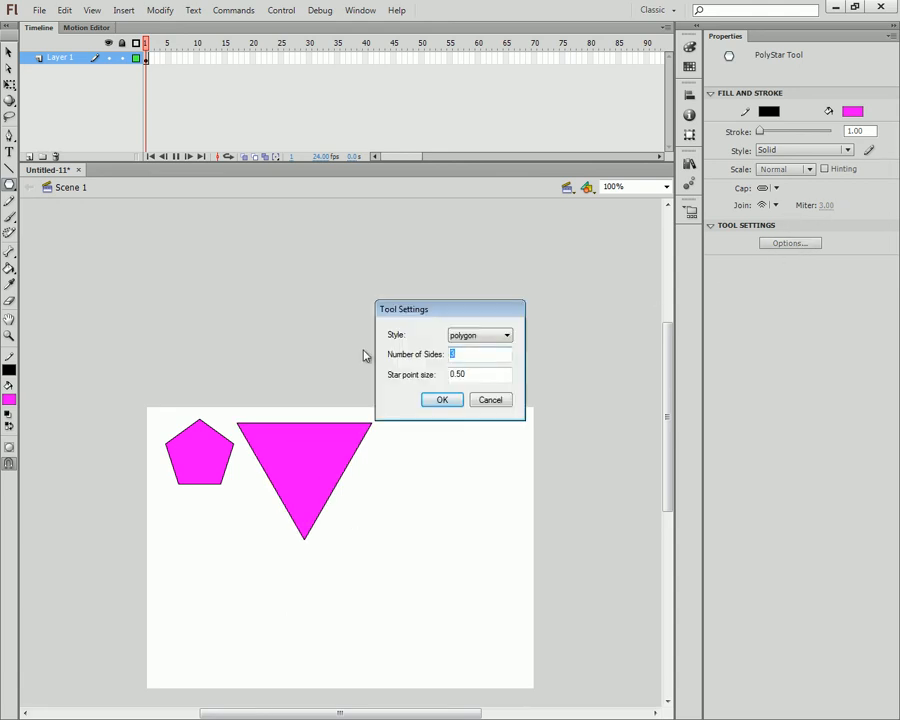
key("Return")
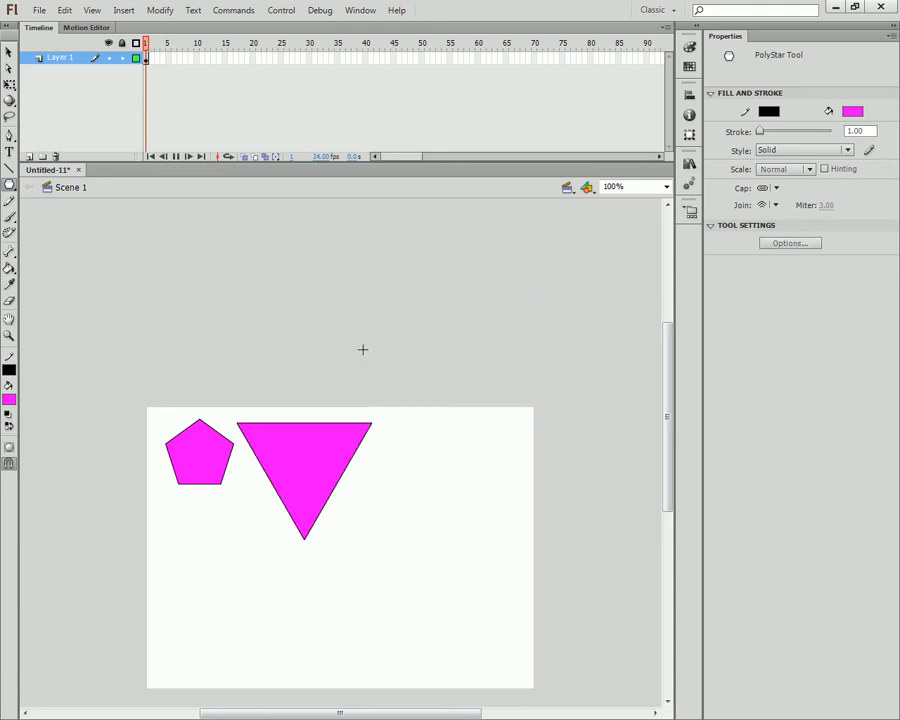
left_click(8, 399)
left_click(24, 491)
left_click_drag(445, 591, 377, 636)
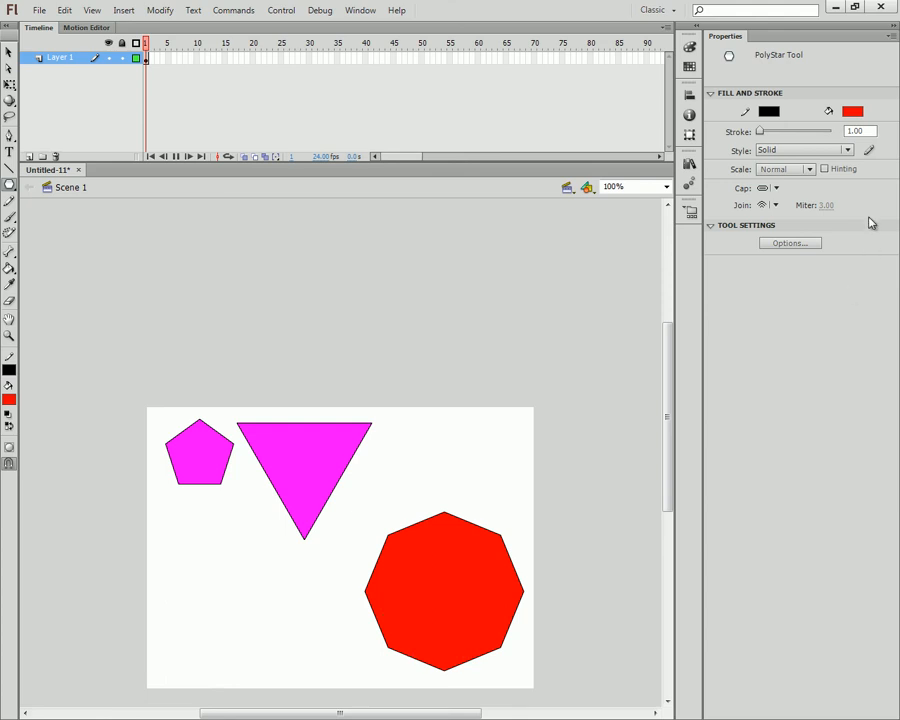
Set the star point size to 1 and draw a small red octagon below the pentagon
left_click(781, 243)
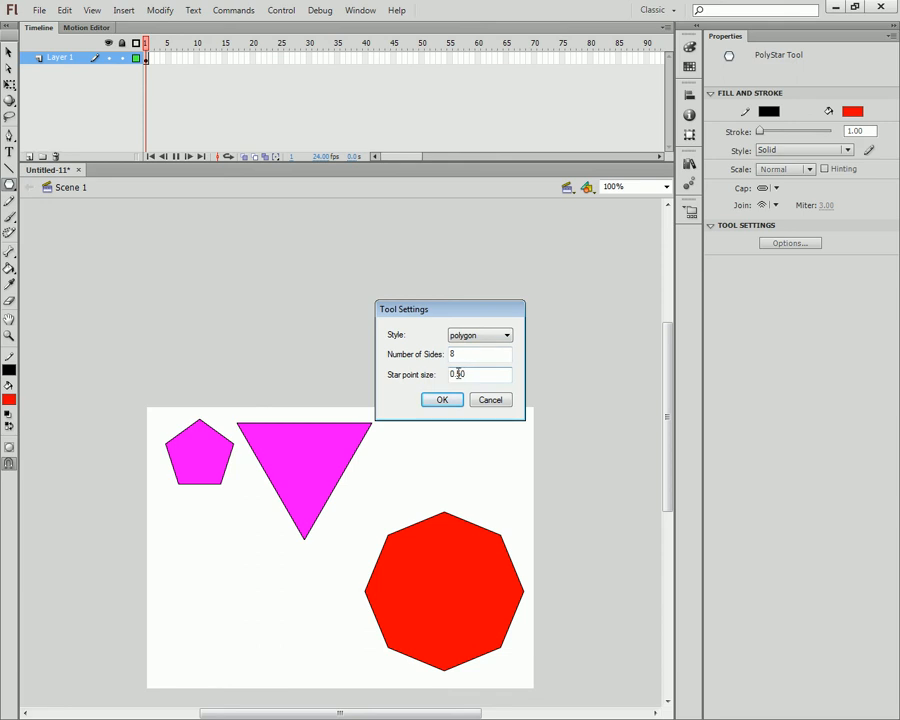
left_click_drag(467, 374, 434, 374)
key("Return")
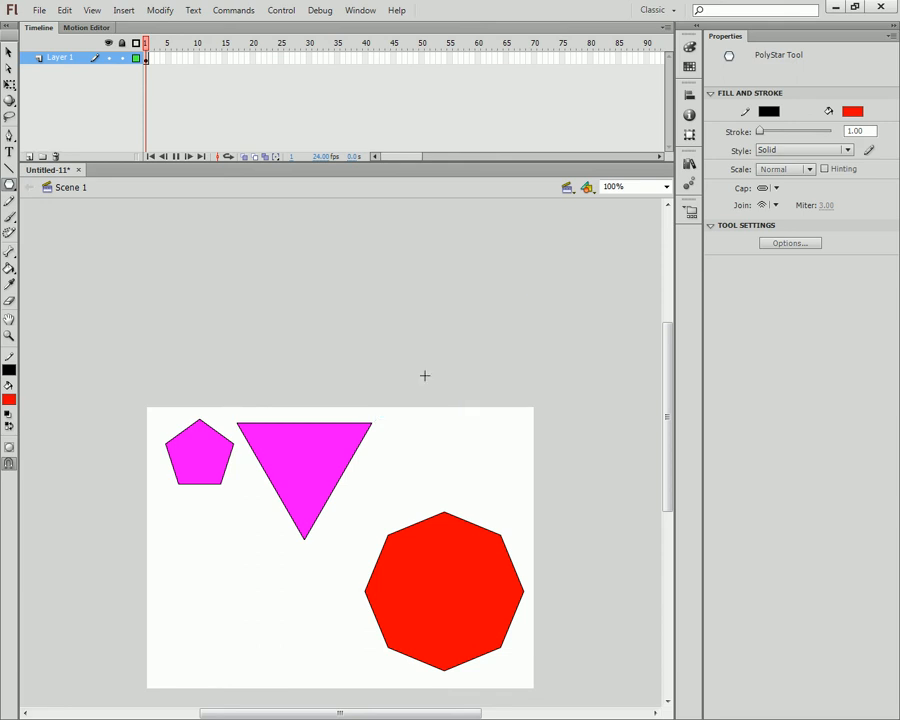
left_click_drag(196, 530, 228, 563)
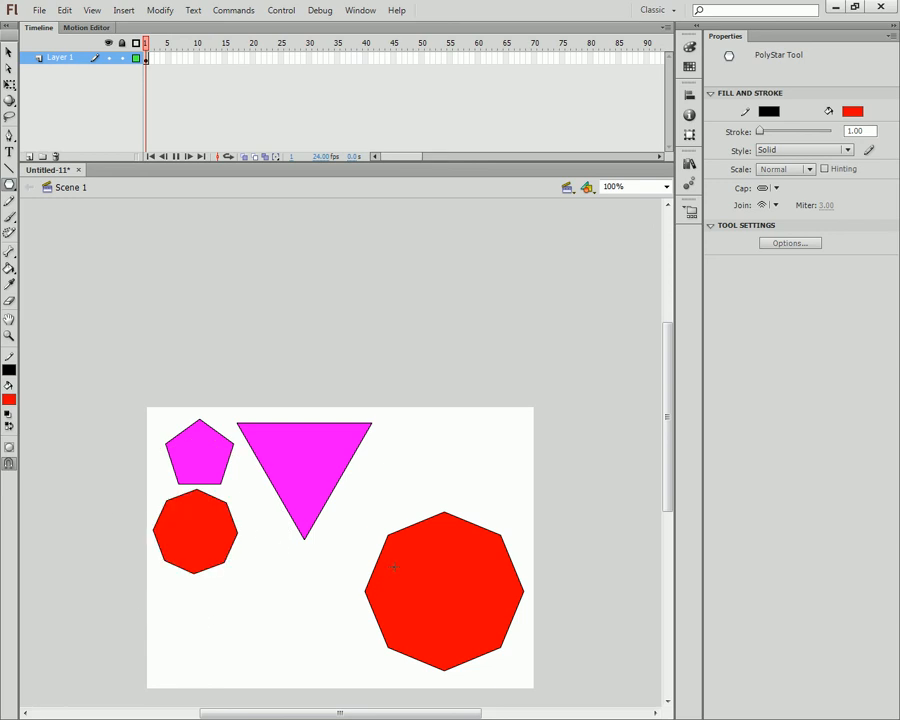
Set the PolyStar style to star with 5 sides and star point size 0.50, and draw two red stars above the large octagon
left_click(788, 245)
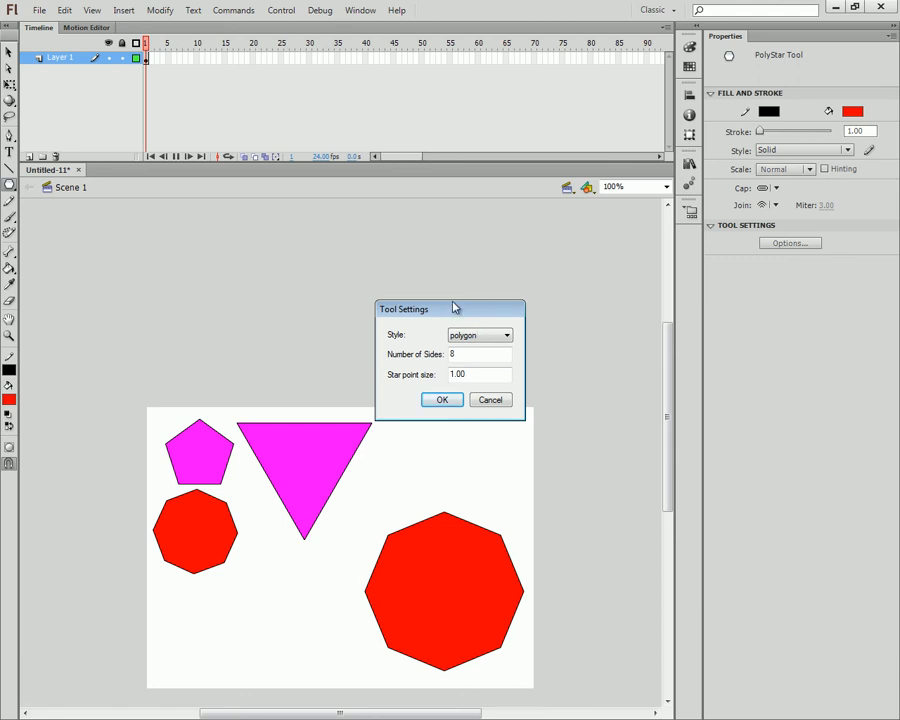
left_click(483, 336)
left_click(472, 358)
left_click(495, 337)
left_click(488, 357)
double_click(495, 352)
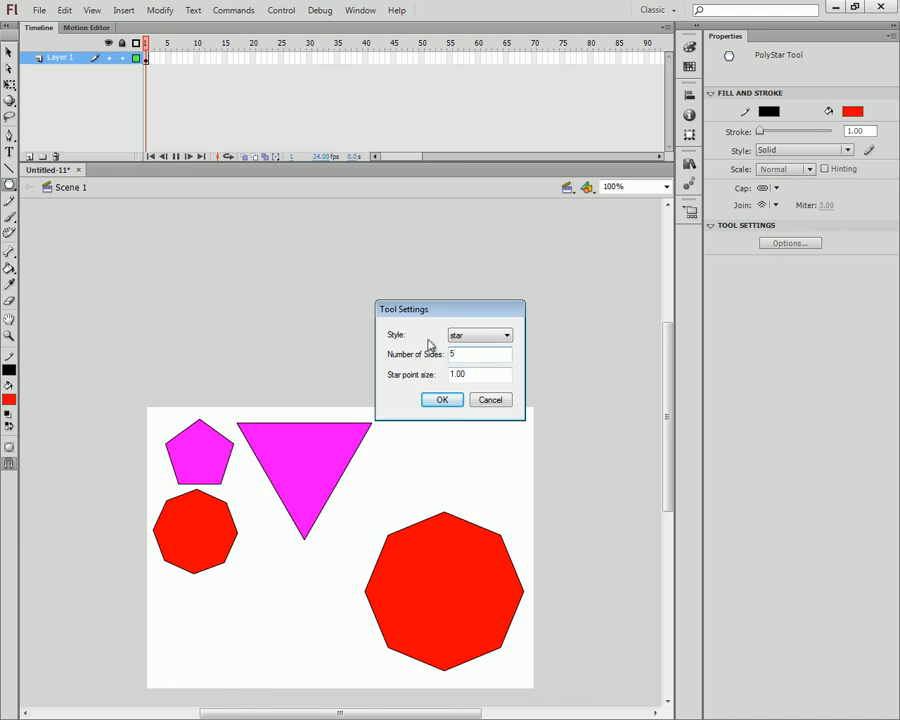
key("Tab")
type("5")
left_click(442, 400)
left_click_drag(418, 441, 404, 409)
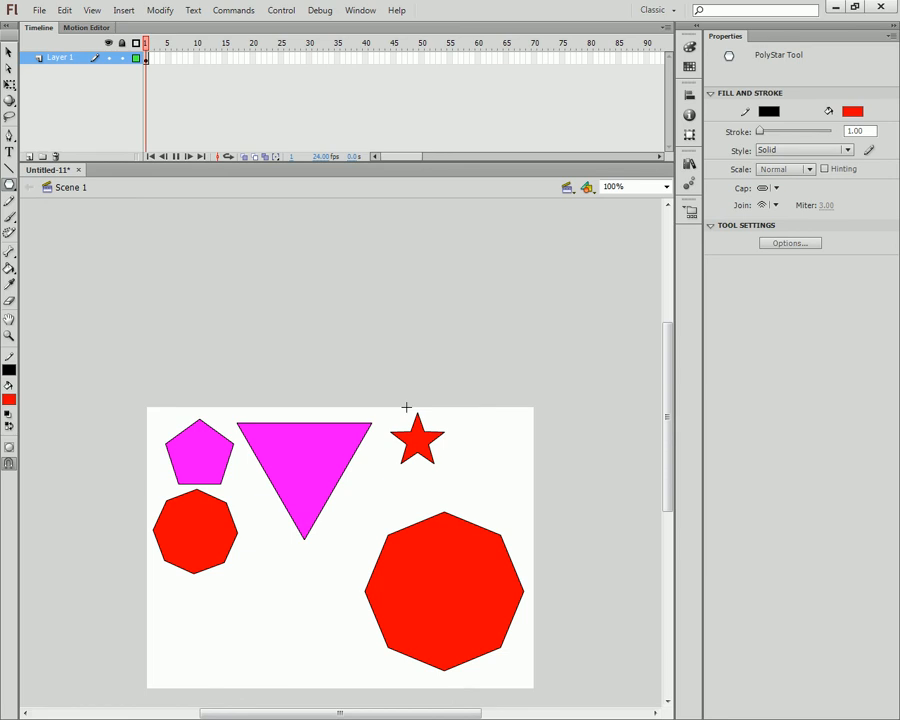
left_click_drag(481, 475, 500, 438)
Change the fill color to yellow and draw a small star between the triangle's lower tip and the large octagon
left_click(9, 399)
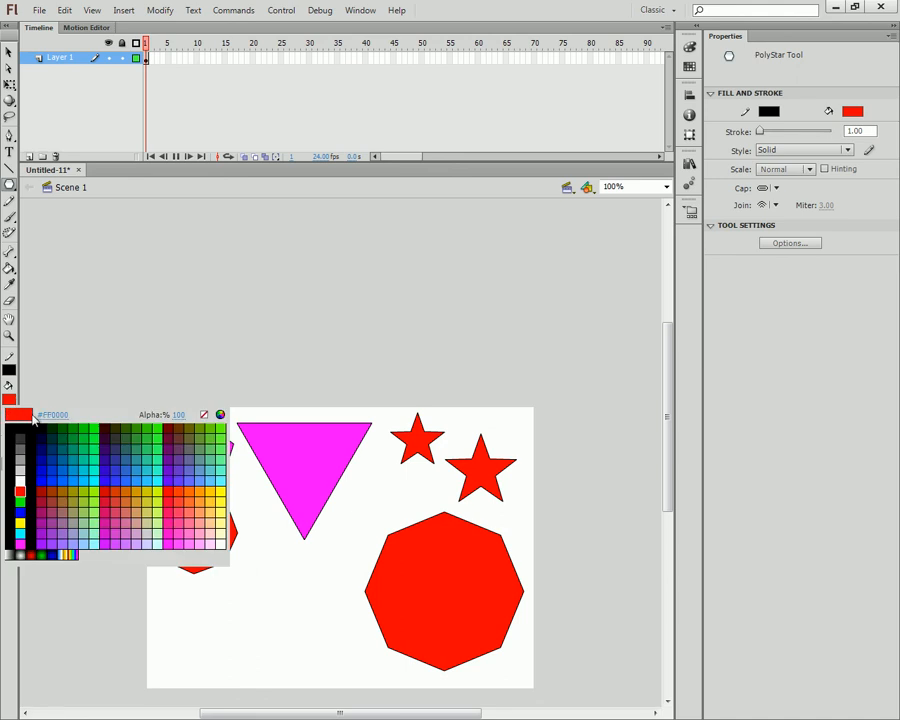
left_click(19, 524)
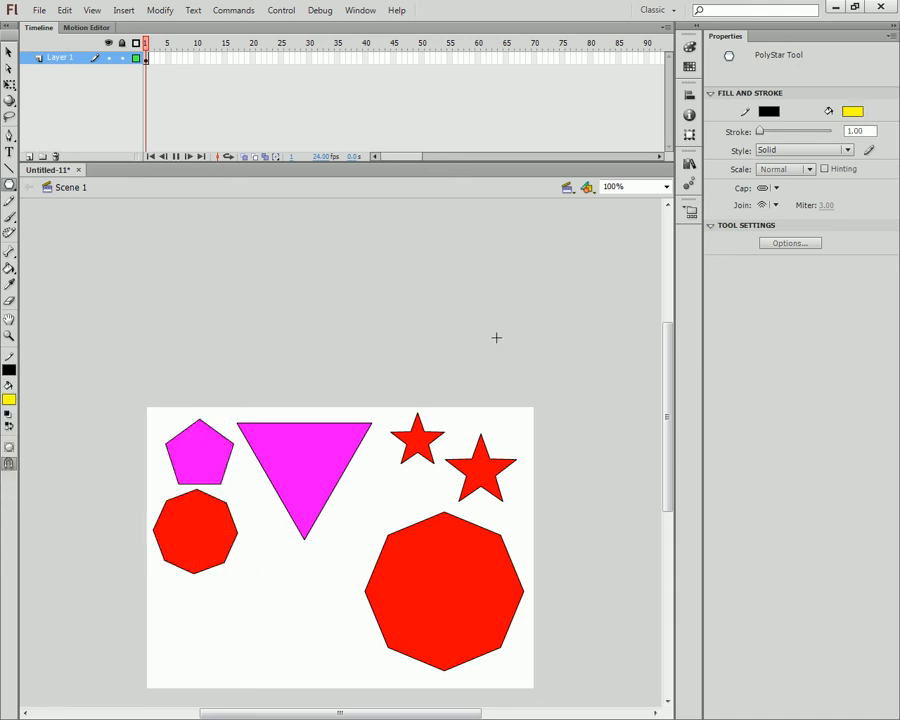
left_click_drag(345, 545, 351, 519)
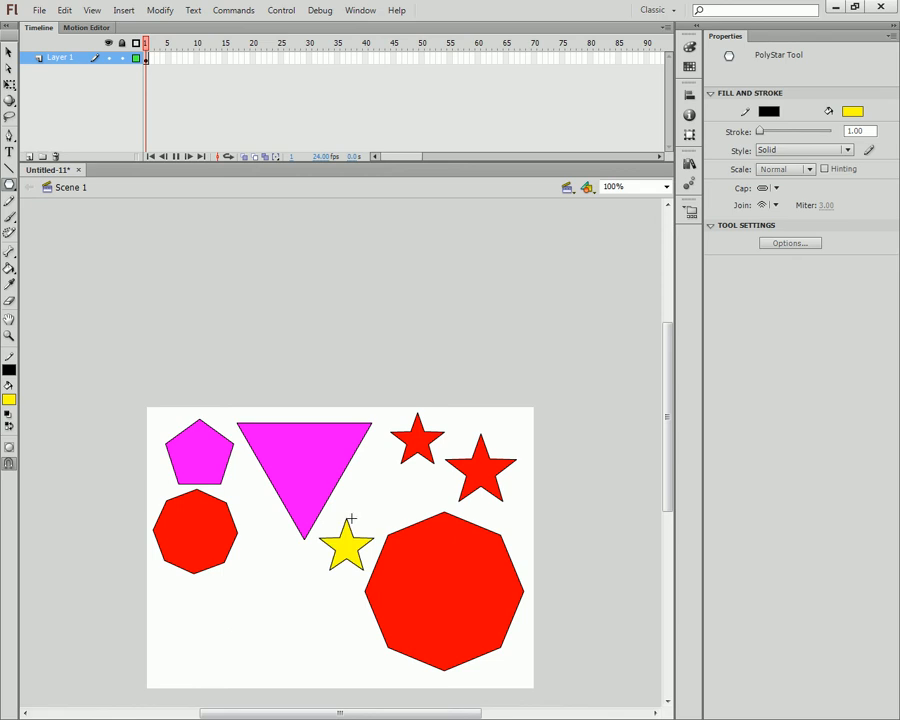
Set the star's number of sides to 6 and draw a yellow six-pointed star on the stage below the triangle
left_click(788, 252)
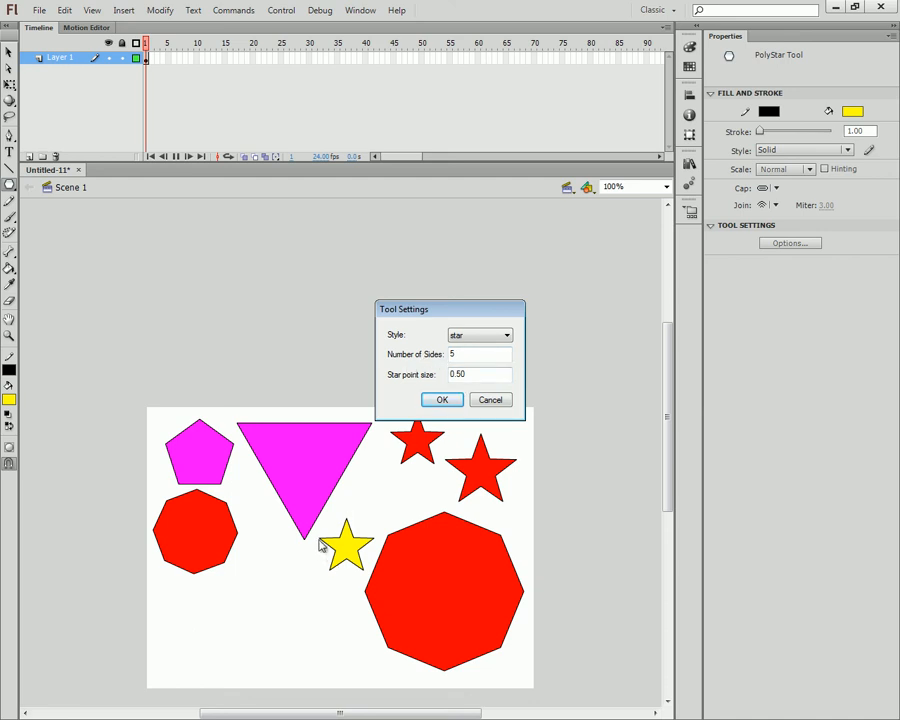
double_click(468, 354)
left_click(437, 399)
left_click_drag(289, 617, 261, 564)
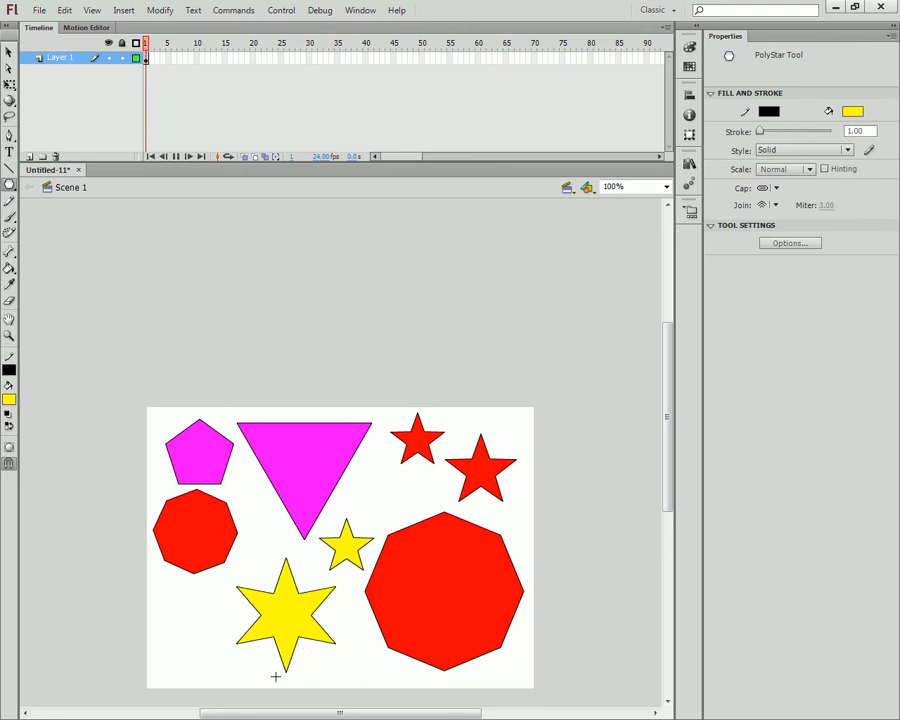
Set the star point size to 0, draw a small star inside the magenta triangle, and try a larger one over the large octagon
left_click(773, 247)
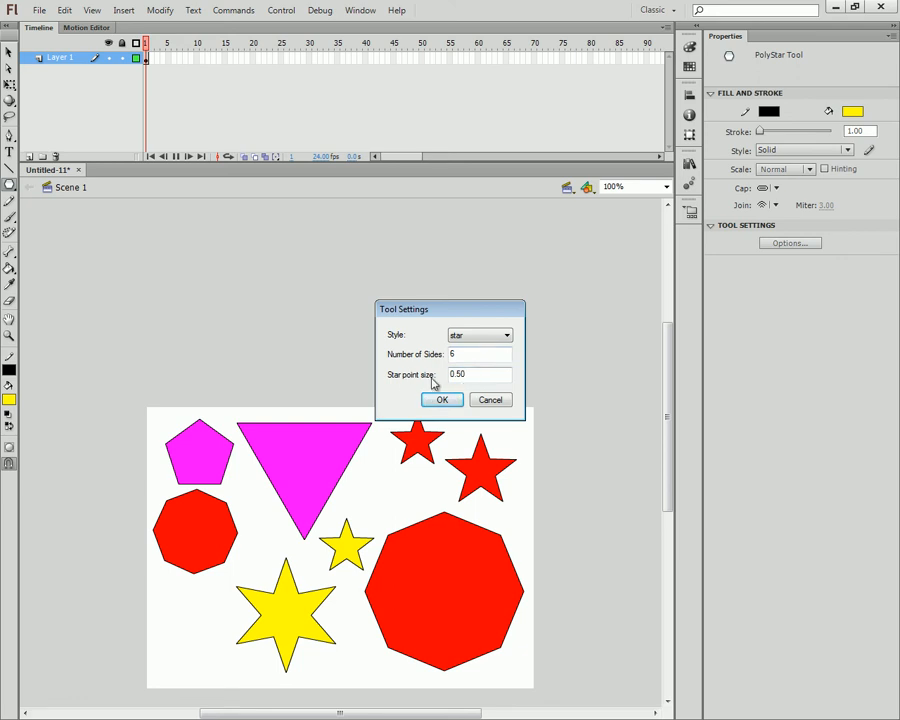
left_click_drag(508, 374, 372, 383)
type("0")
left_click(442, 399)
left_click(805, 244)
left_click(442, 399)
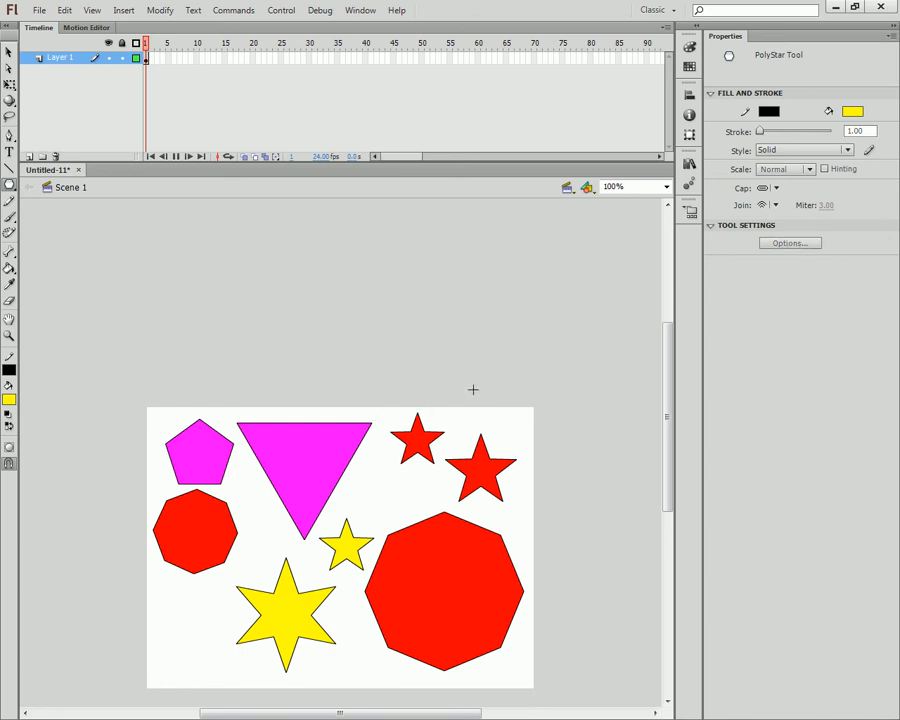
left_click_drag(300, 453, 318, 466)
left_click_drag(443, 585, 508, 628)
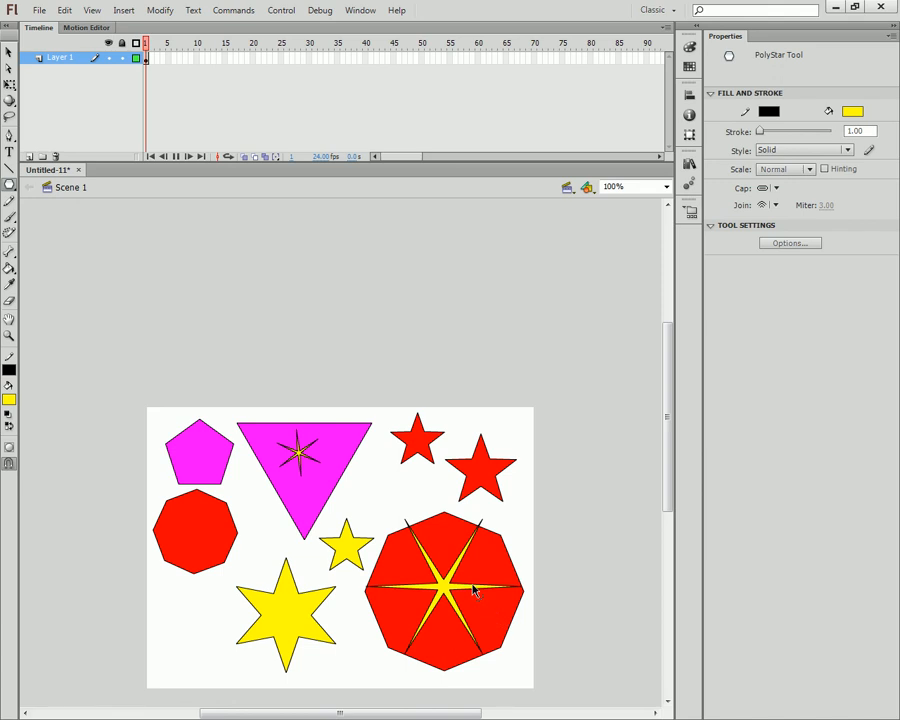
key("ctrl+z")
Set the star point size to 1 and draw a yellow six-sided star in the lower part of the large red octagon
left_click(800, 246)
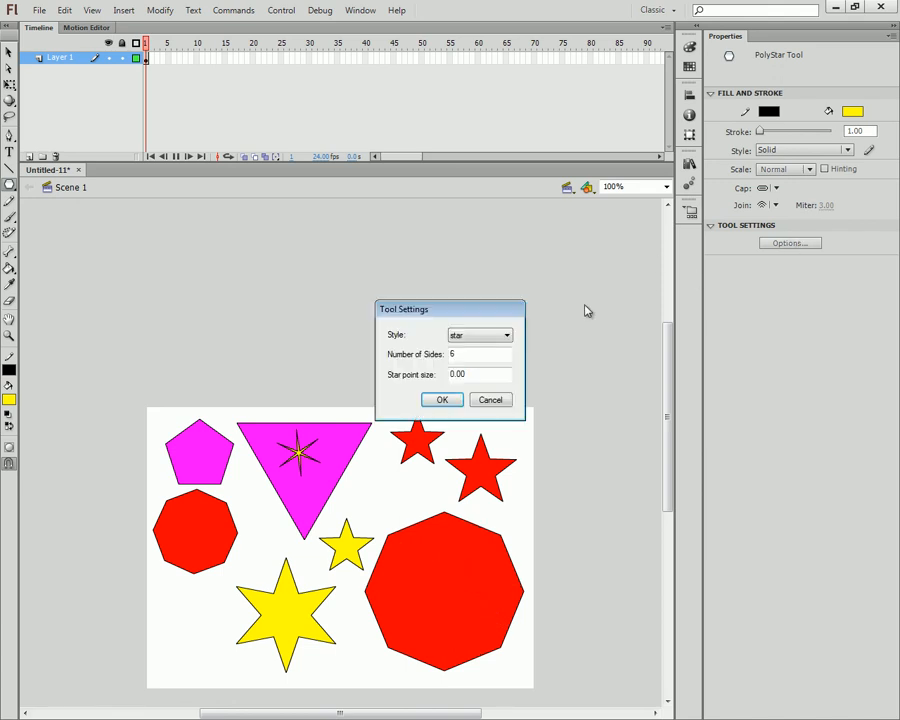
left_click_drag(510, 378, 408, 380)
type("1")
left_click(443, 401)
left_click_drag(450, 620, 421, 563)
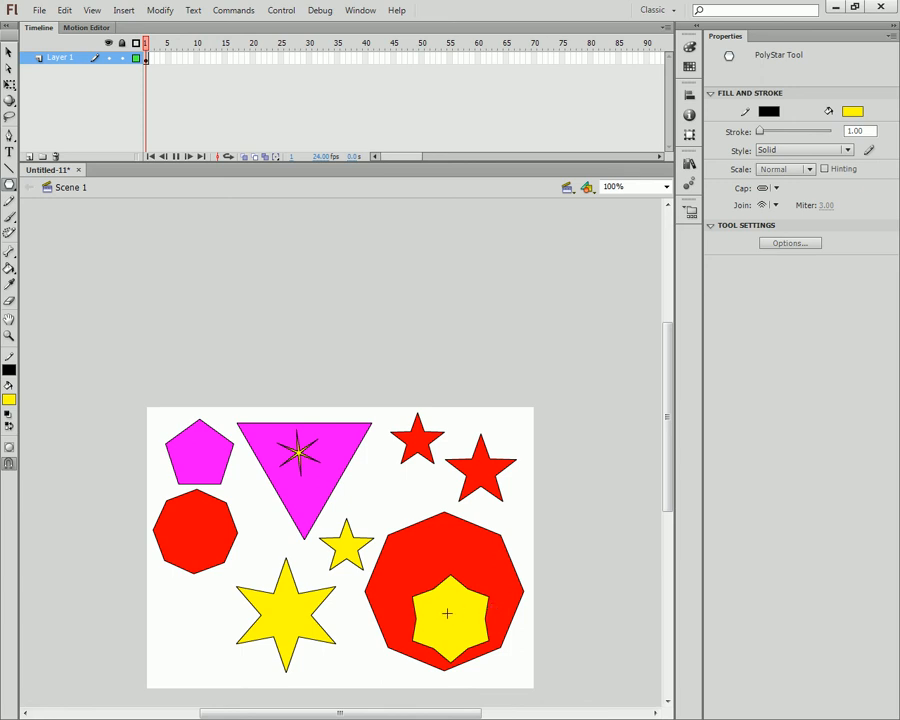
Select and delete the yellow fill of the star shape inside the large octagon
left_click(8, 51)
left_click(457, 593)
key("Delete")
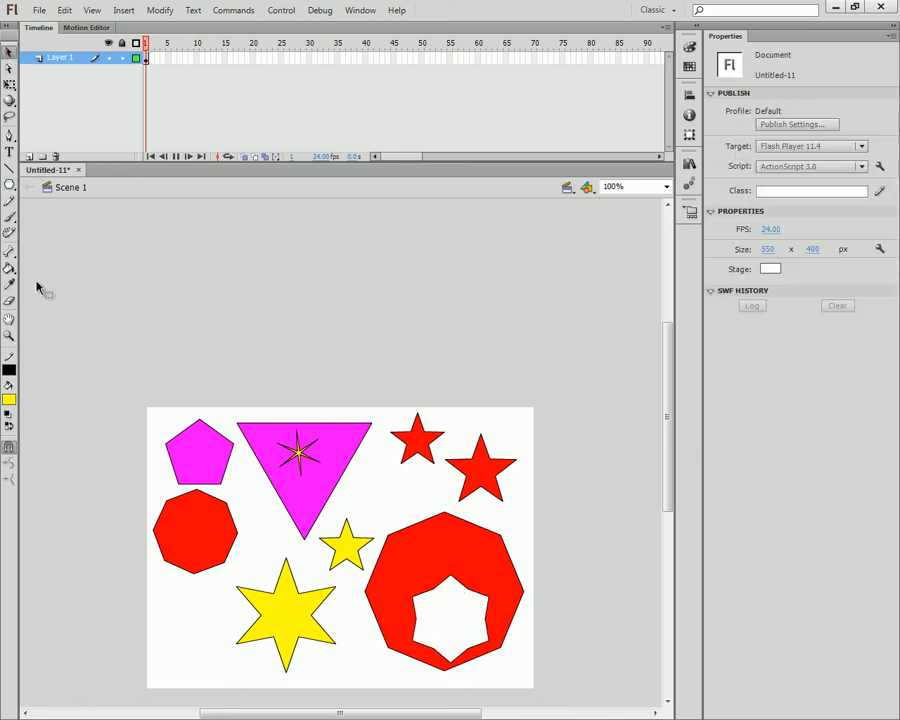
Set the PolyStar to star style with 6 sides and star point size .5, and draw a small yellow star below the small red octagon
left_click(9, 185)
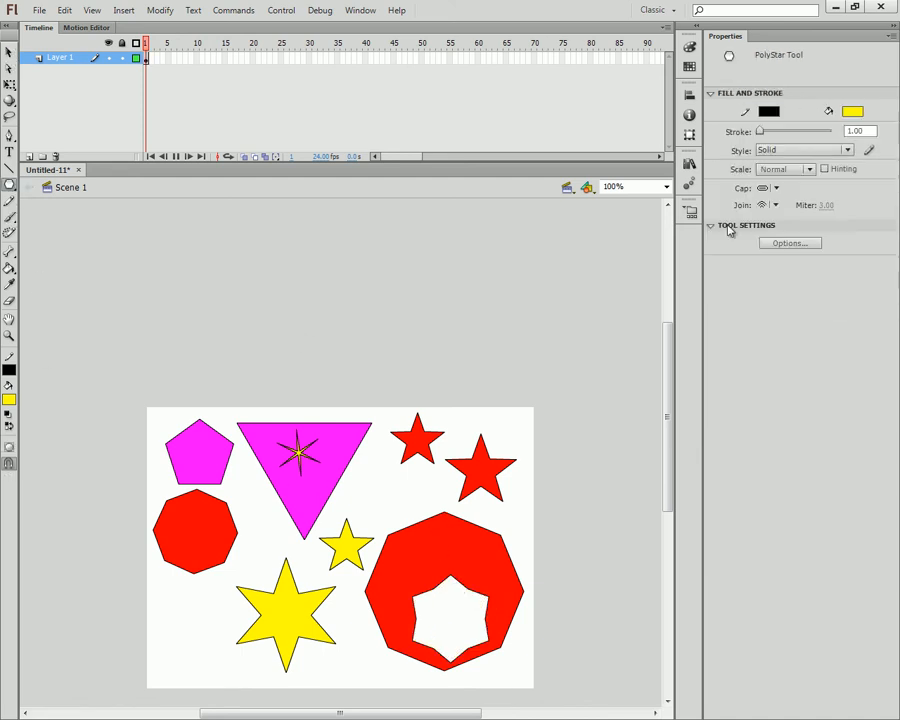
left_click(809, 244)
left_click_drag(500, 356, 411, 356)
type("6")
left_click_drag(494, 372, 406, 370)
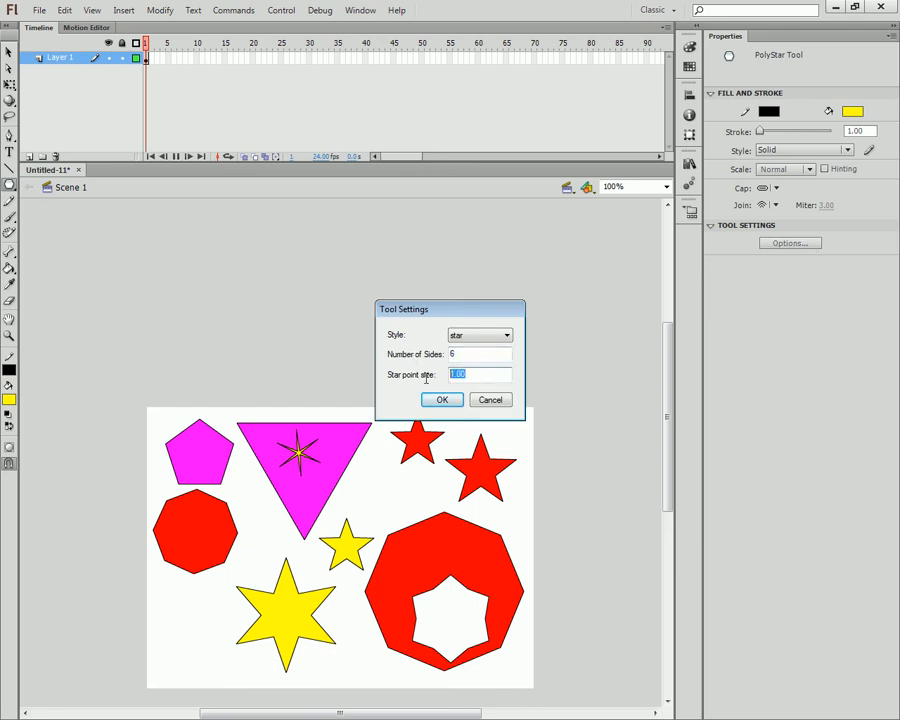
type(".5")
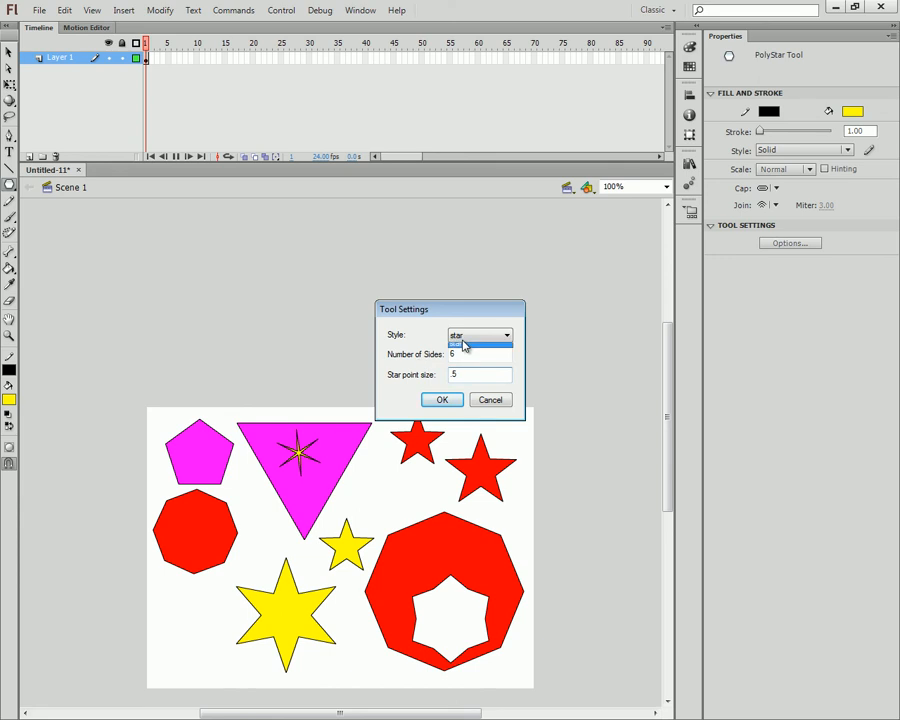
left_click(462, 339)
left_click(475, 357)
left_click(450, 399)
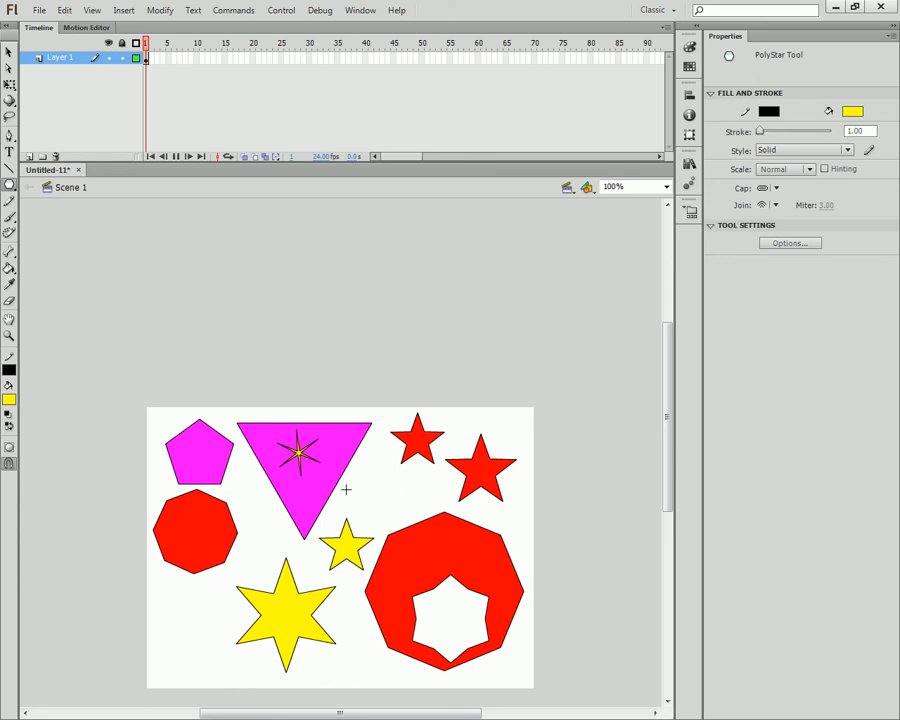
left_click_drag(169, 600, 188, 620)
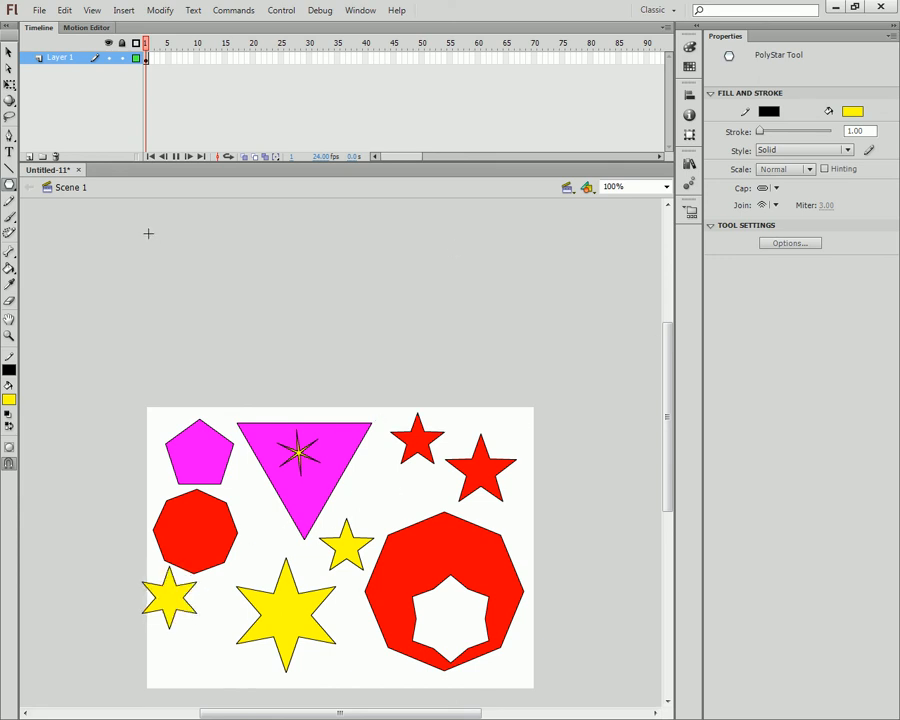
Draw four straight lines across the existing shapes with the Line tool
left_click(14, 189)
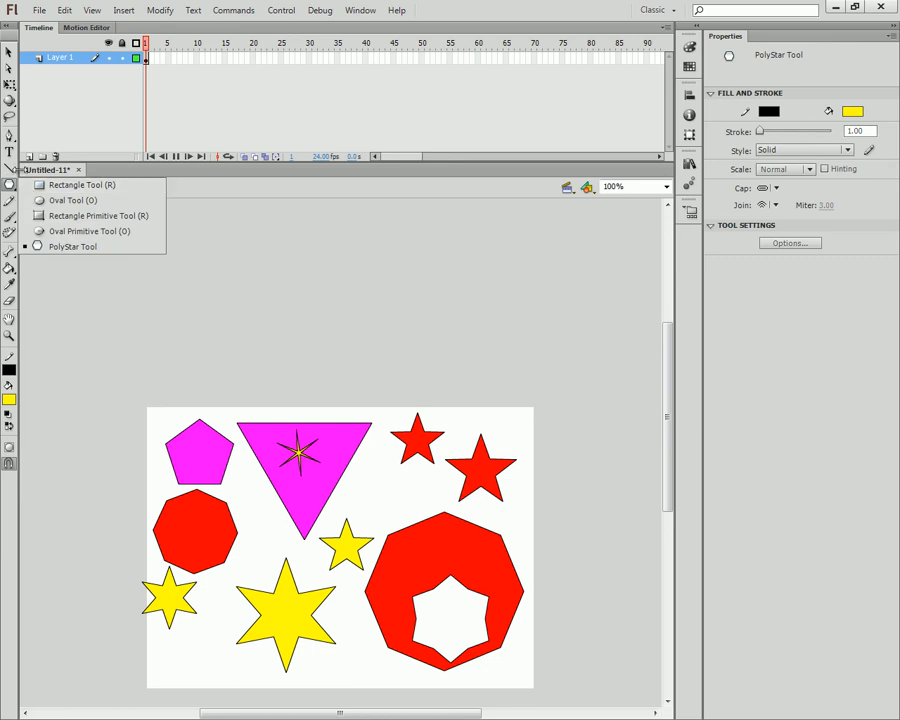
left_click(15, 170)
left_click_drag(233, 414, 432, 530)
left_click_drag(497, 459, 225, 562)
left_click_drag(209, 526, 242, 436)
left_click_drag(432, 463, 209, 522)
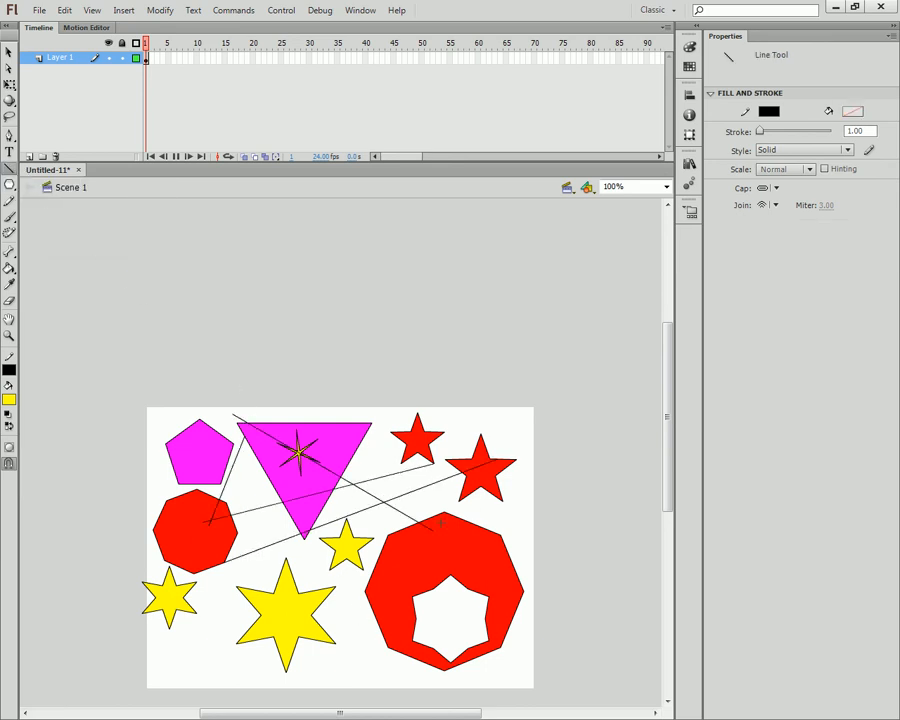
Select all the drawn shapes and lines and delete them to empty the stage
left_click(8, 51)
left_click_drag(536, 364, 62, 702)
key("Delete")
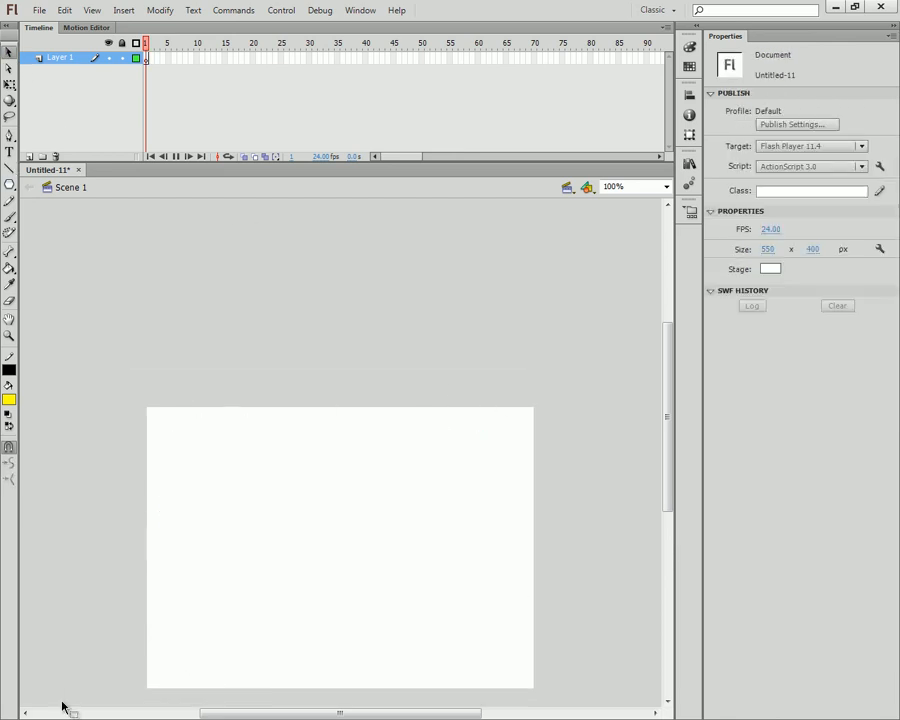
Draw a horizontal line near the top of the stage and a slightly downward-sloping line below it with the Line tool
left_click(9, 168)
mouse_move(194, 448)
left_mouse_down()
mouse_move(425, 449)
mouse_move(468, 488)
mouse_move(382, 554)
mouse_move(446, 420)
mouse_move(436, 502)
mouse_move(452, 449)
left_mouse_up()
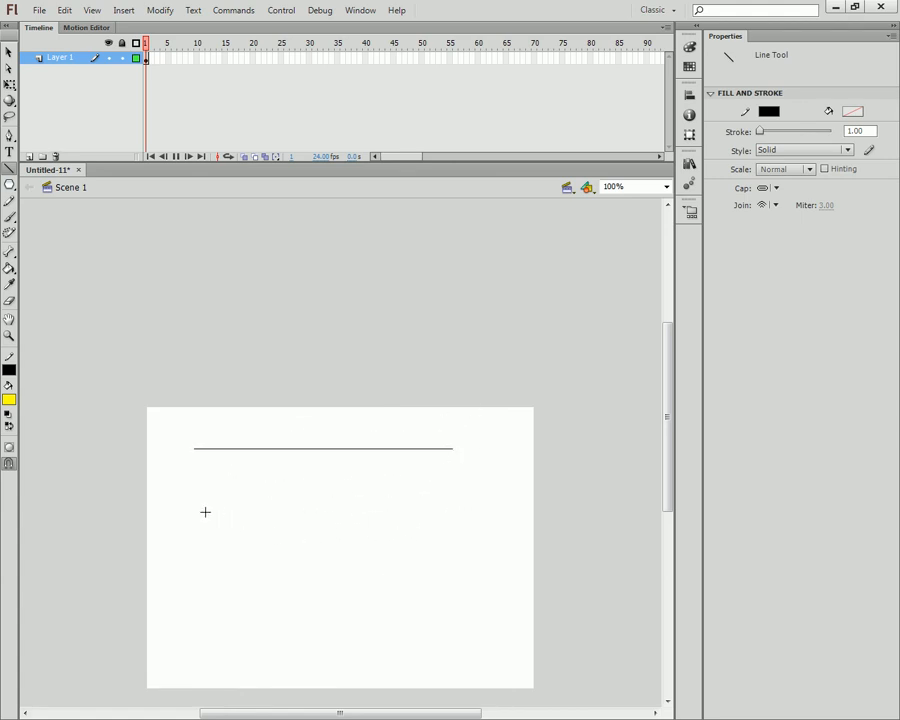
mouse_move(210, 470)
left_mouse_down()
mouse_move(416, 527)
mouse_move(434, 603)
mouse_move(432, 689)
mouse_move(390, 650)
left_mouse_up()
left_click_drag(383, 587, 458, 496)
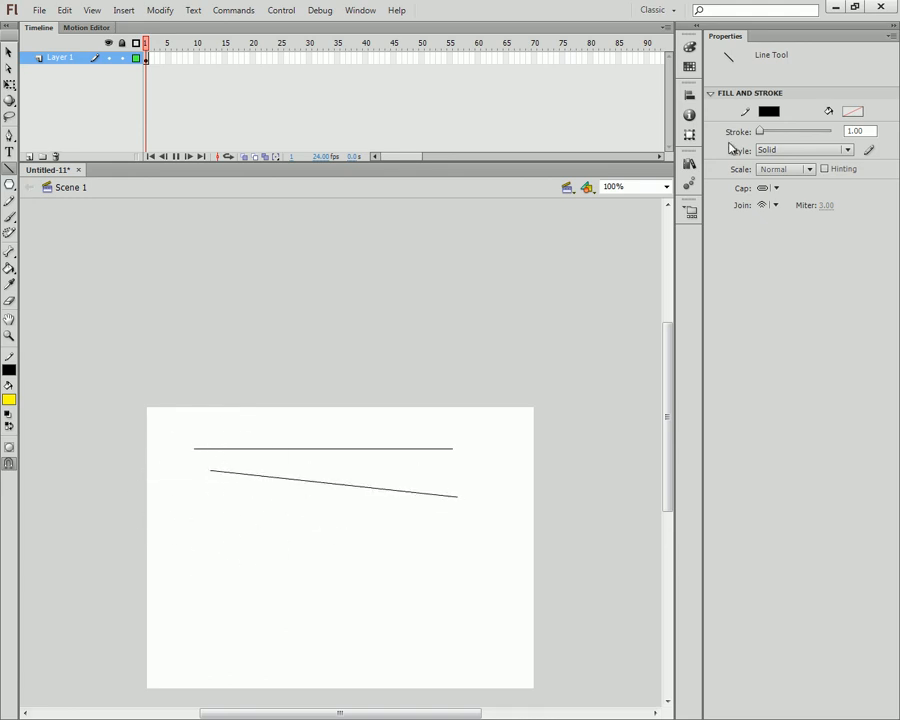
Draw a yellow circle with the Oval tool below the left end of the sloping line
left_click(9, 184)
left_click(45, 199)
mouse_move(202, 509)
left_mouse_down()
mouse_move(297, 590)
mouse_move(289, 596)
left_mouse_up()
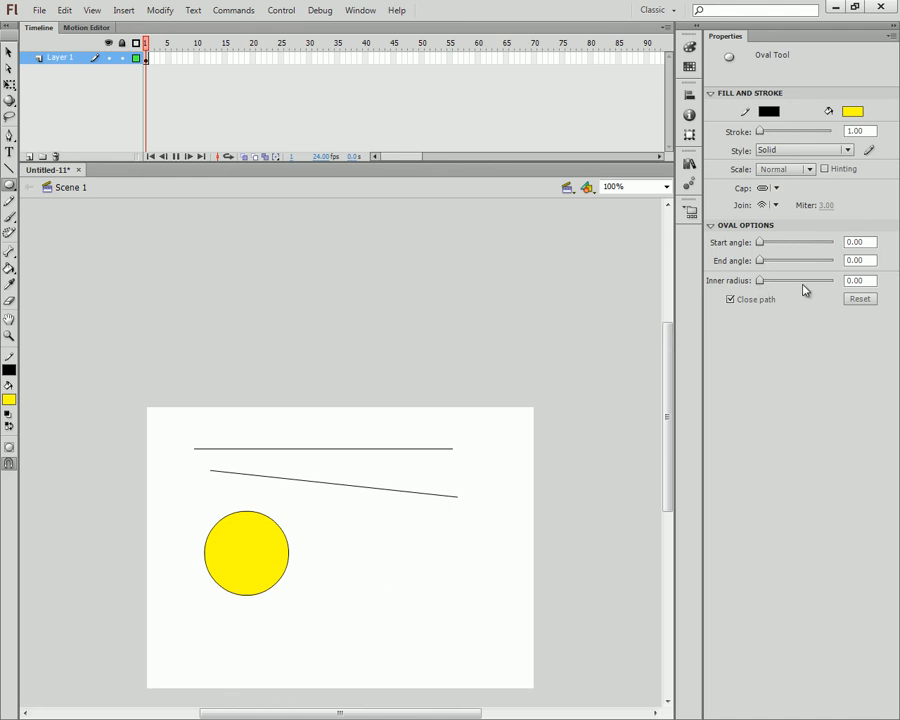
Draw a large yellow six-pointed star with the PolyStar tool over the two lines, above and to the right of the circle
left_click(10, 186)
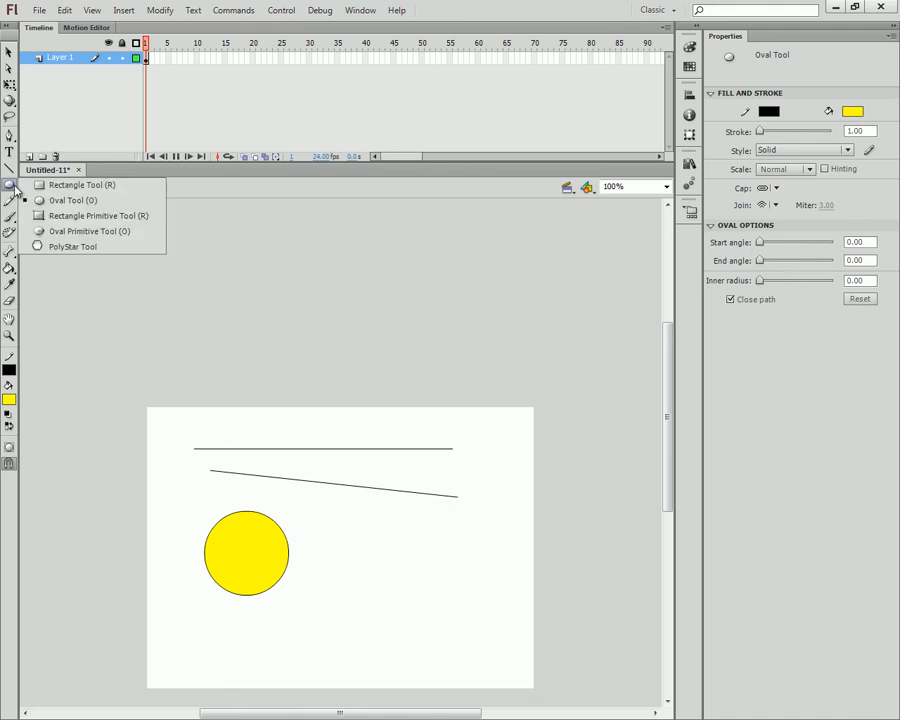
left_click(86, 246)
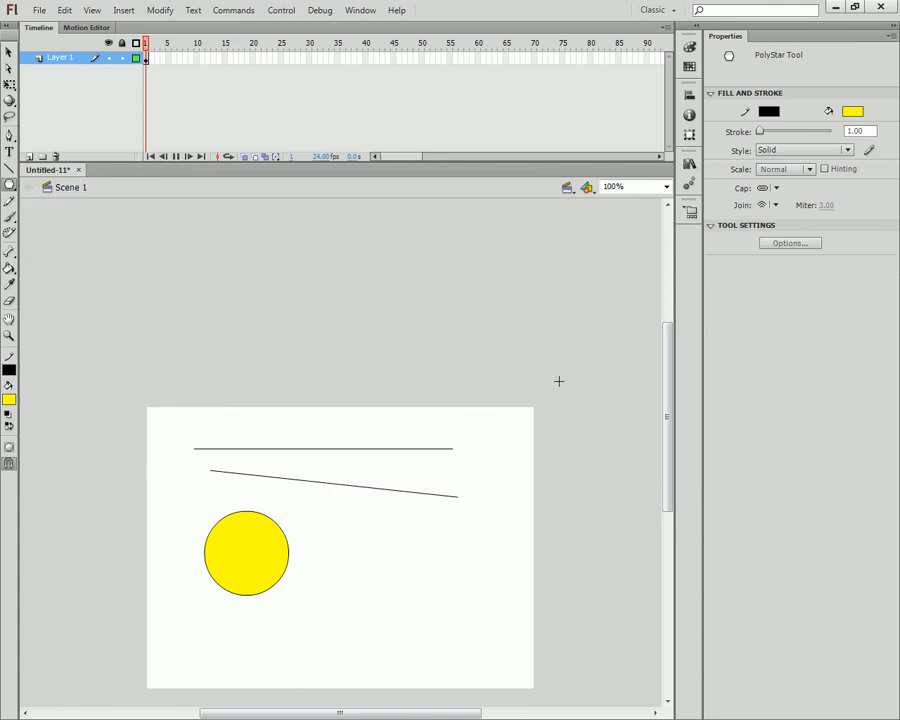
left_click_drag(345, 495, 404, 526)
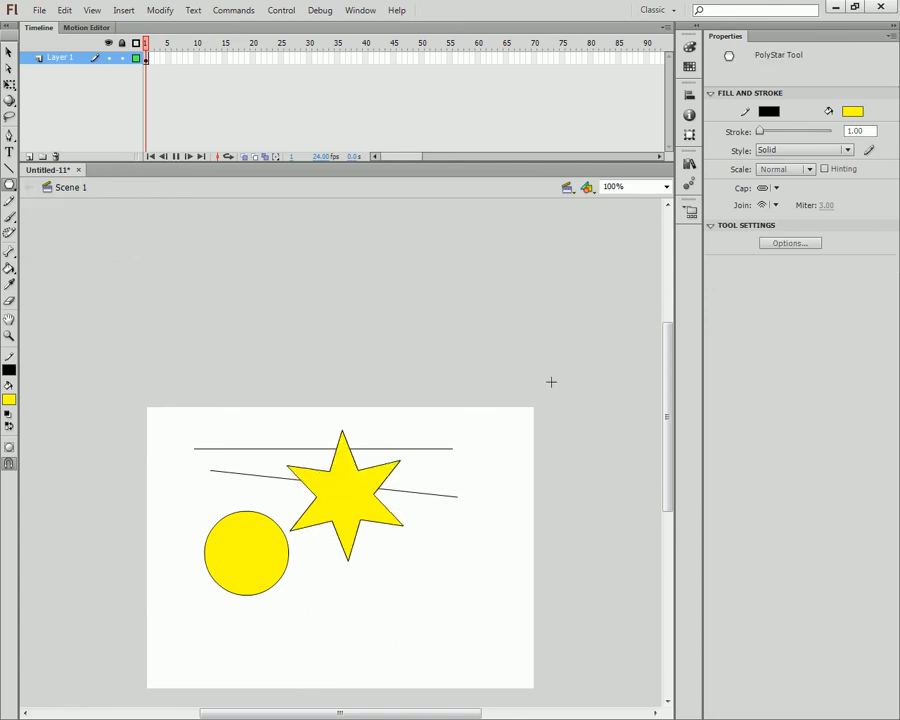
Set the PolyStar style to polygon with 5 sides and draw a yellow pentagon in the stage's lower-right area
left_click(790, 244)
double_click(456, 354)
left_click_drag(492, 375, 412, 362)
left_click(482, 336)
left_click(496, 349)
type("5")
left_click(443, 399)
left_click_drag(467, 587, 437, 531)
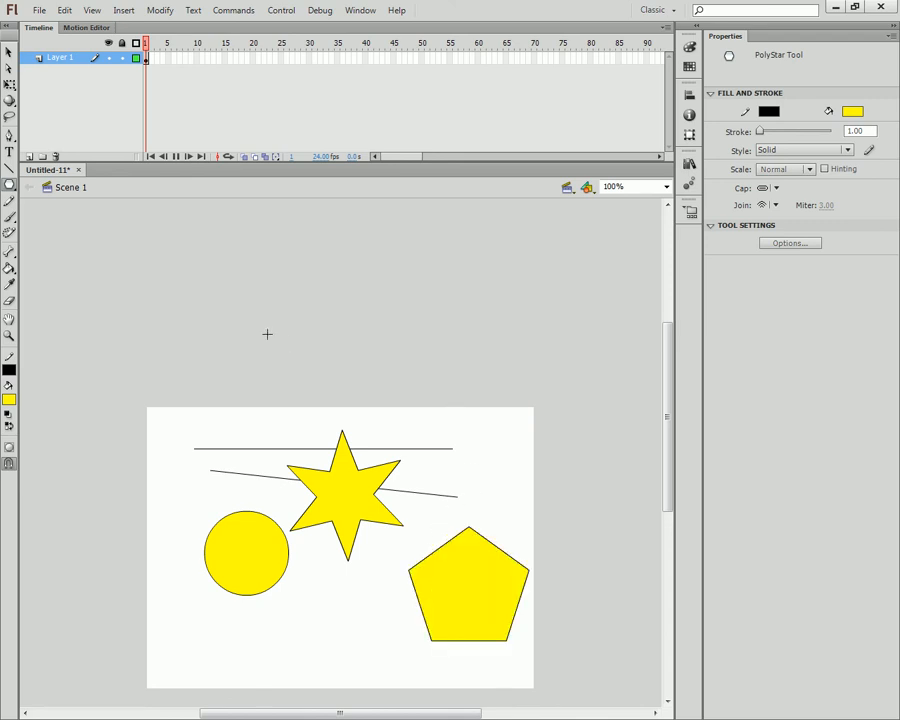